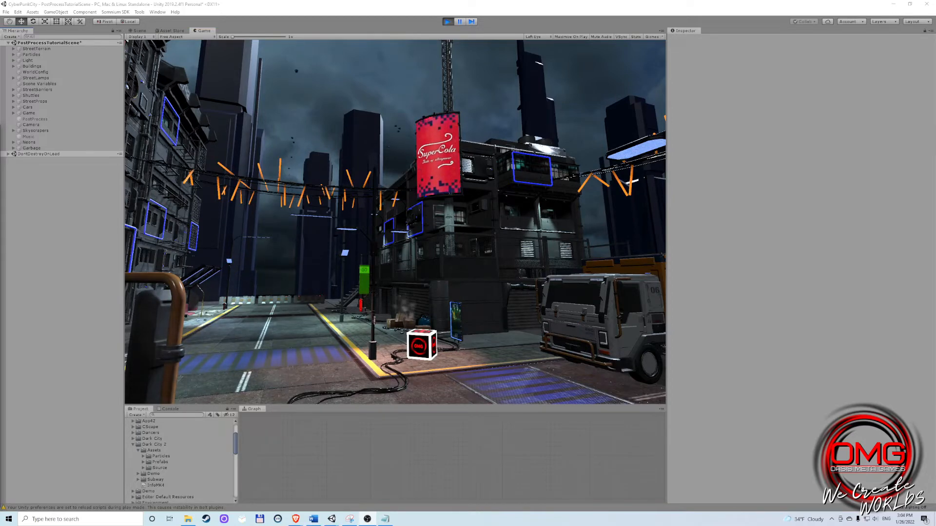
# Create an empty game object in the scene and name it PostProcess
pyautogui.rightClick(35, 181)
pyautogui.click(60, 248)
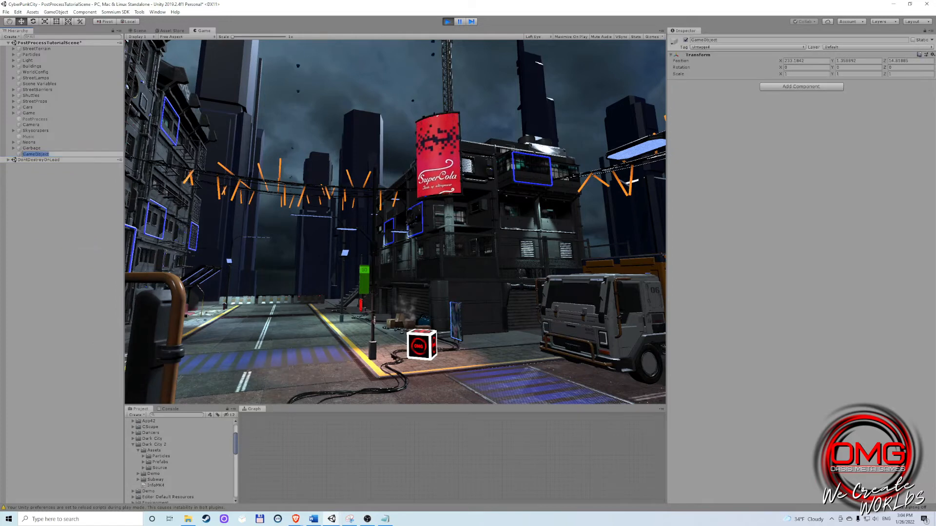
pyautogui.write('PostProcess')
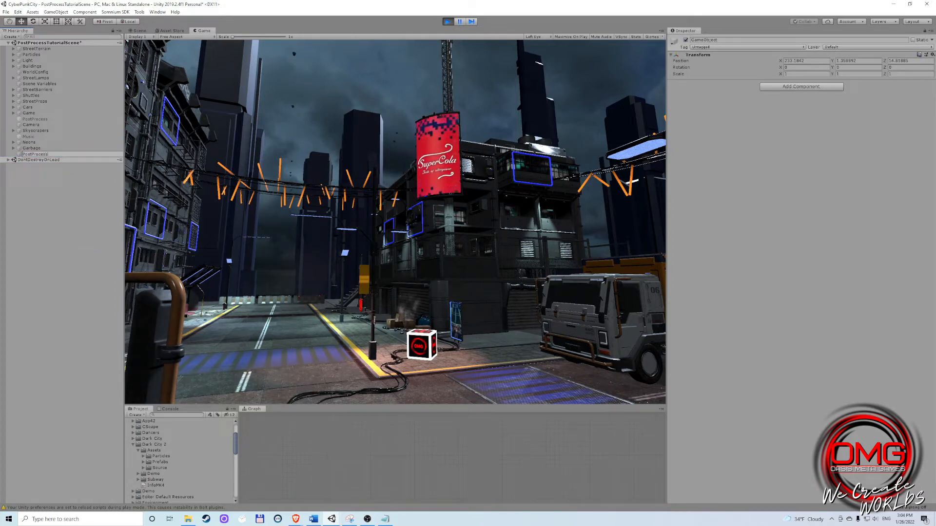
pyautogui.press('Return')
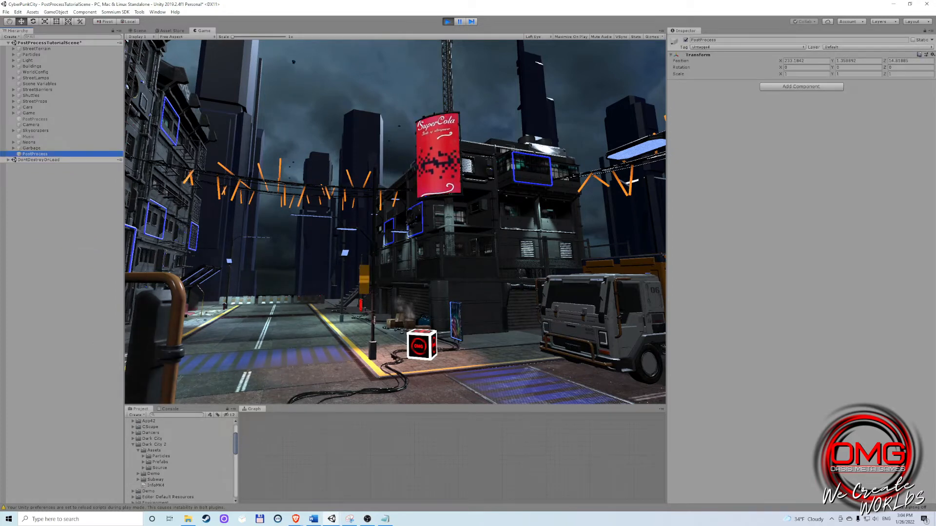
# Set the new PostProcess object's position to 0, 0, 0 and assign it to the PostProcess layer
pyautogui.write('0')
pyautogui.press('Tab')
pyautogui.write('0')
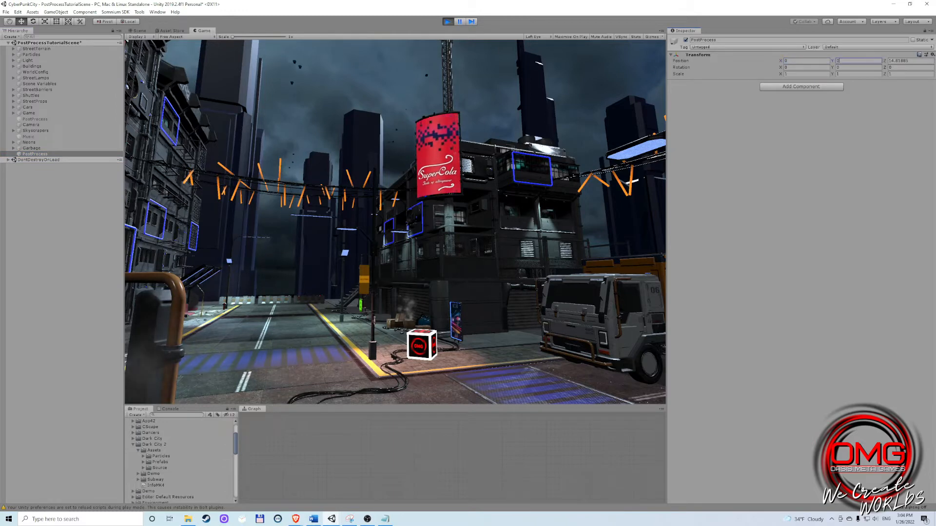
pyautogui.press('Tab')
pyautogui.write('0')
pyautogui.click(858, 47)
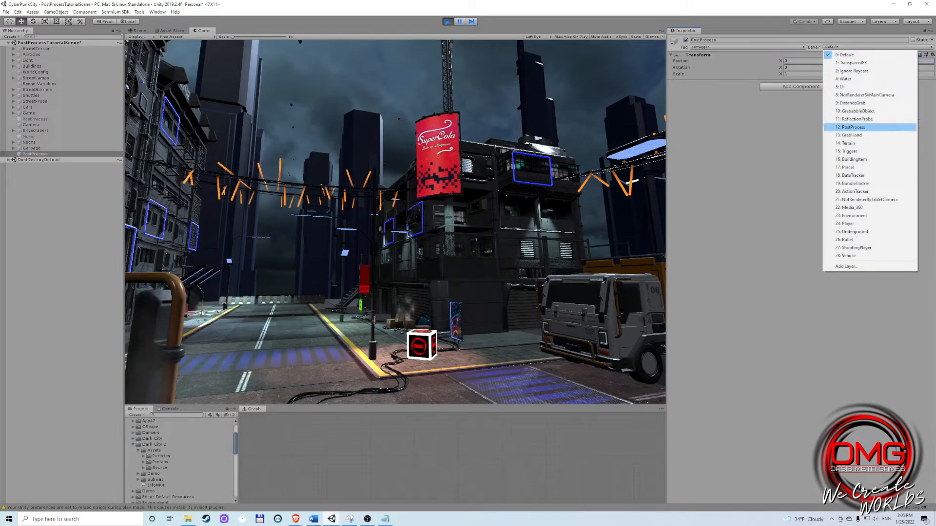
pyautogui.click(851, 127)
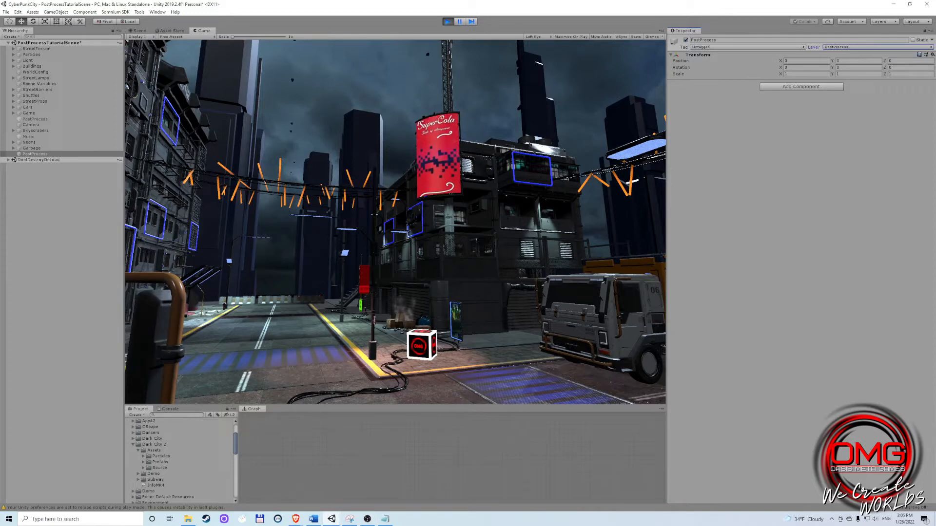
# Add a Post-process Volume component to the PostProcess object, make it global and create a new profile for it
pyautogui.click(802, 87)
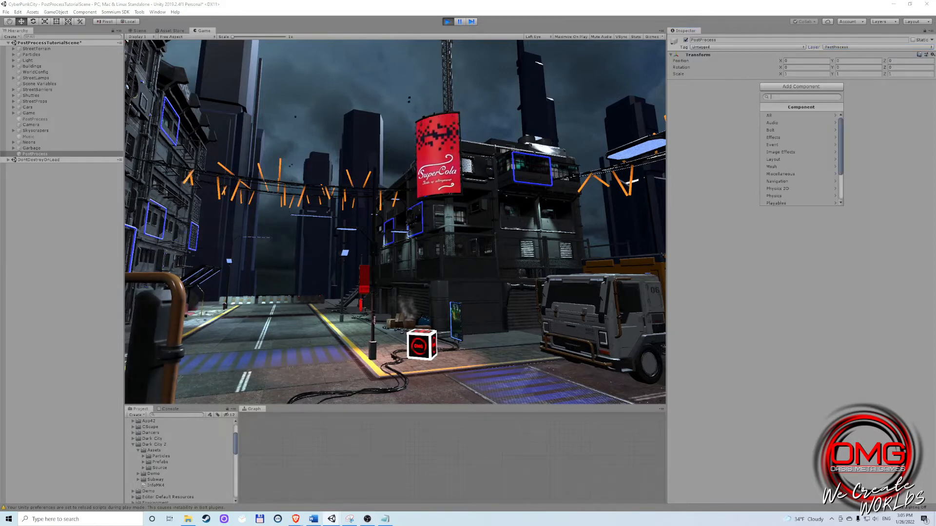
pyautogui.write('post')
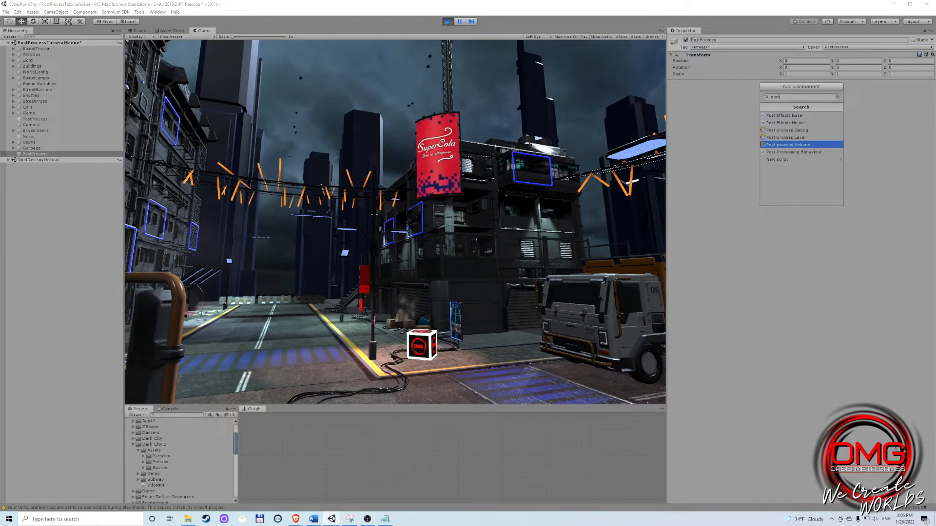
pyautogui.press('Down')
pyautogui.press('Down')
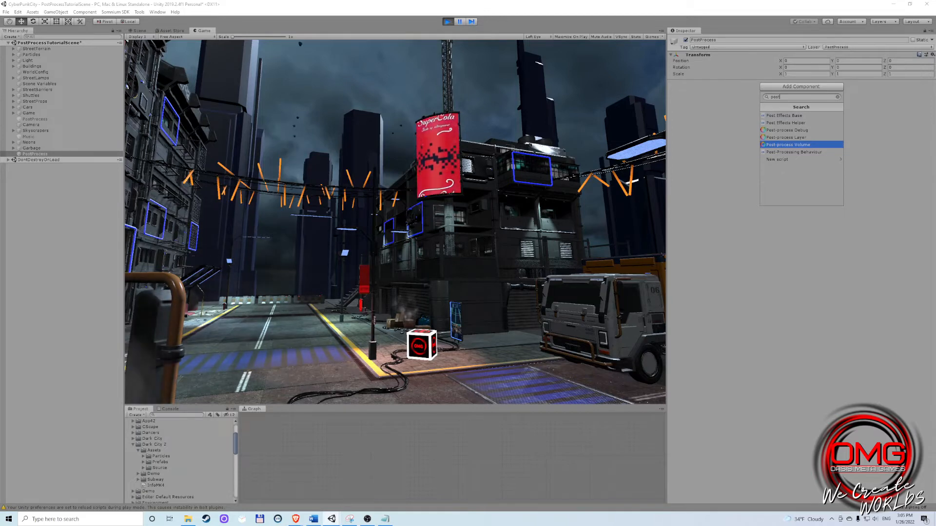
pyautogui.press('Return')
pyautogui.click(782, 89)
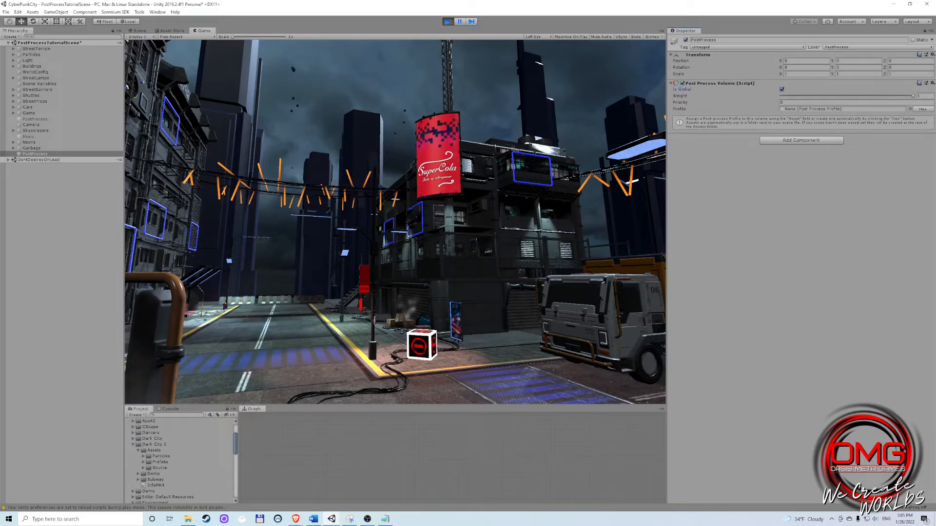
pyautogui.click(923, 109)
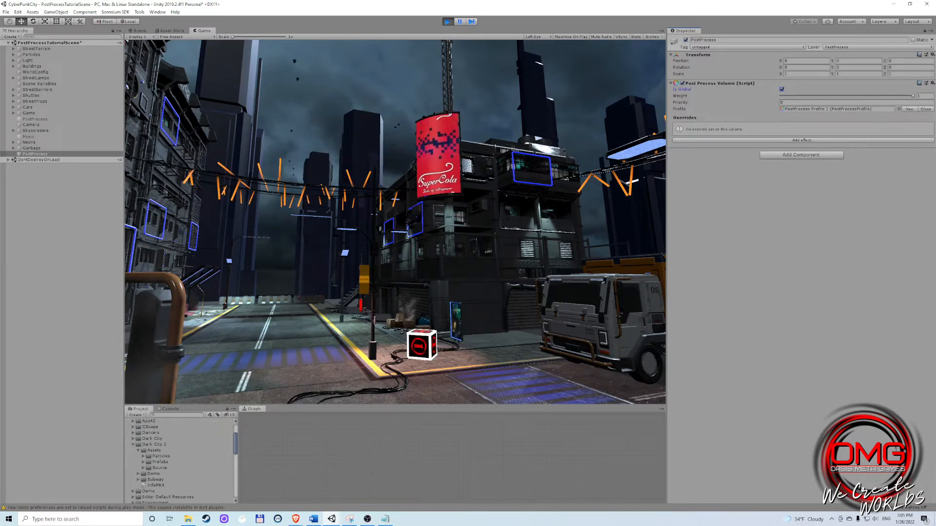
# Add a Color Grading effect to the volume and override its tonemapping mode with ACES
pyautogui.click(794, 140)
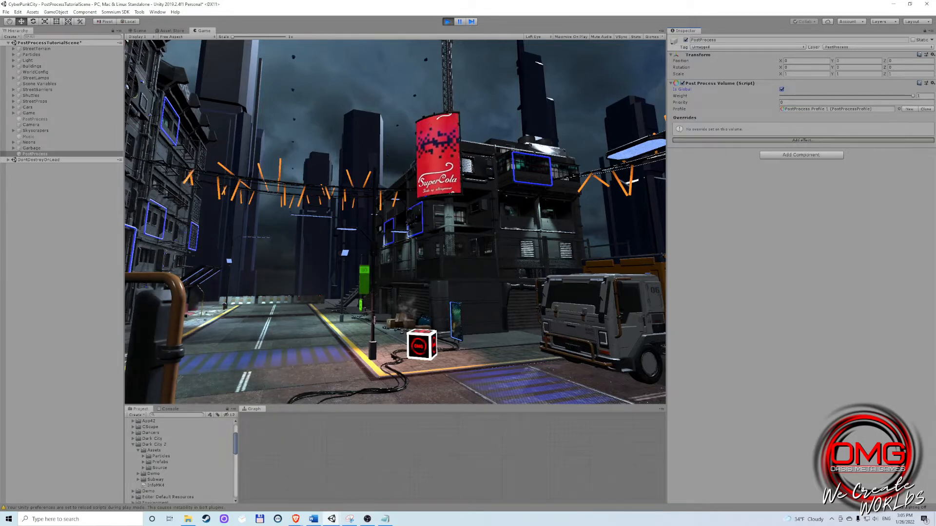
pyautogui.moveTo(804, 144)
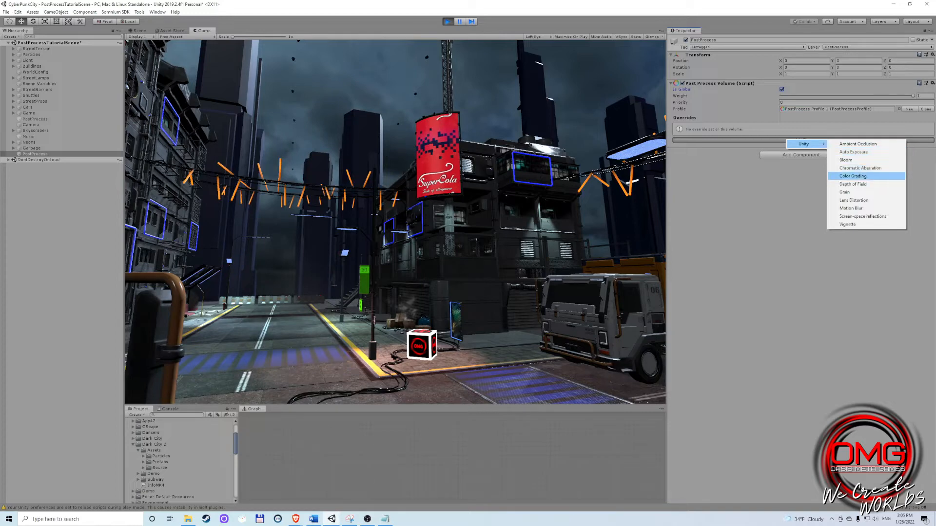
pyautogui.click(853, 176)
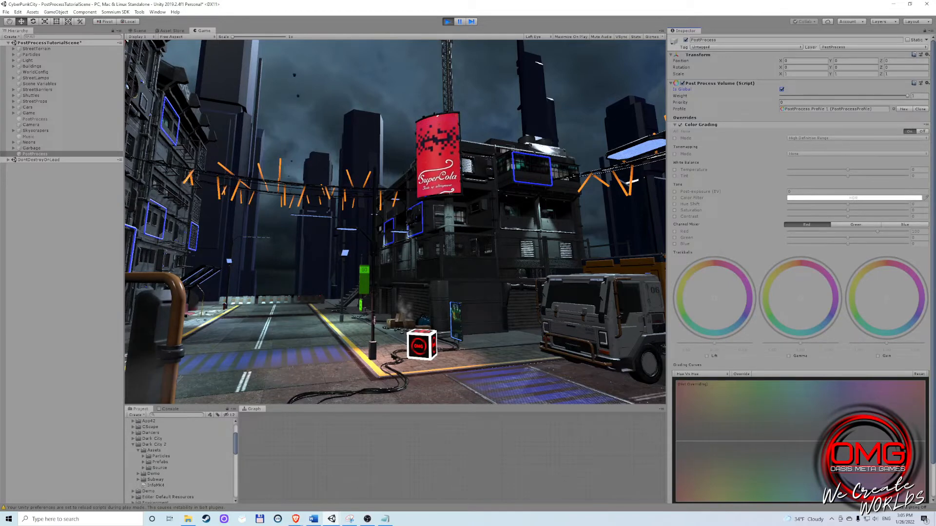
pyautogui.click(675, 154)
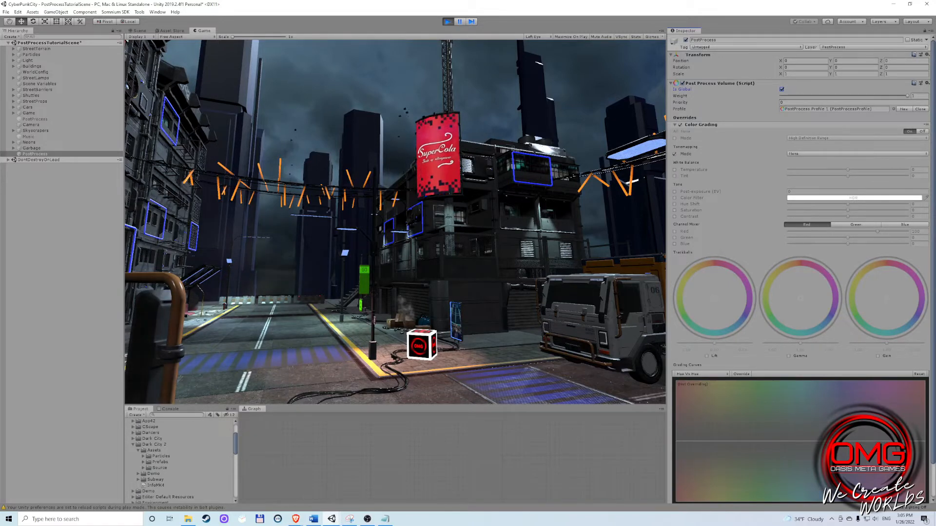
pyautogui.click(805, 153)
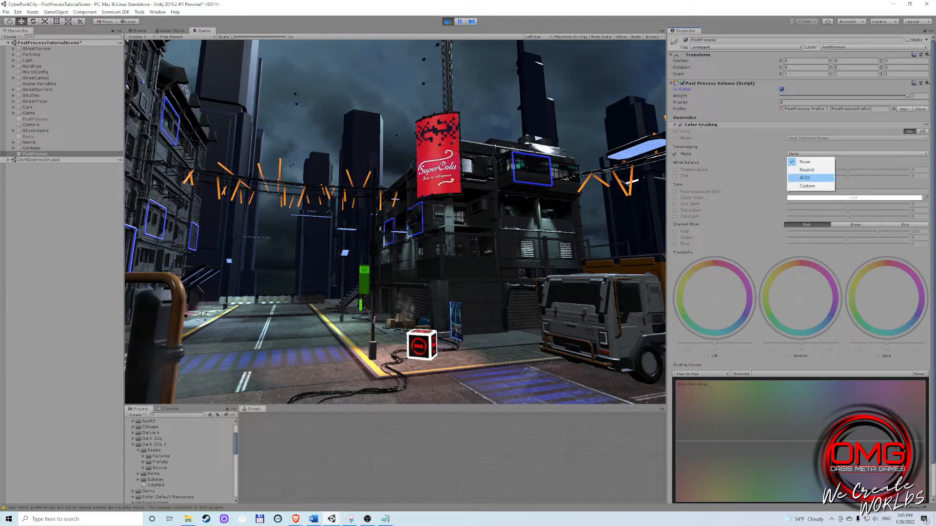
pyautogui.click(805, 178)
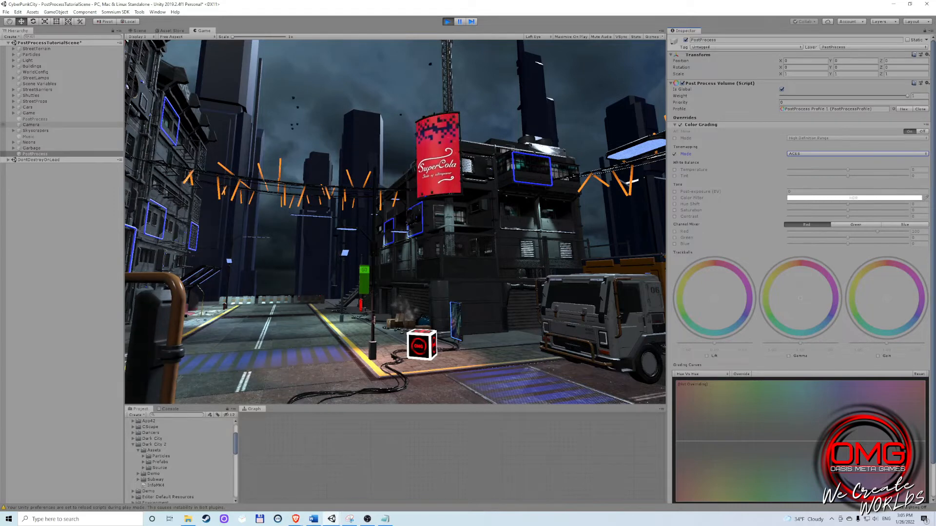
# Add a Post-process Layer component to the Camera and set its volume blending layer to PostProcess
pyautogui.click(31, 125)
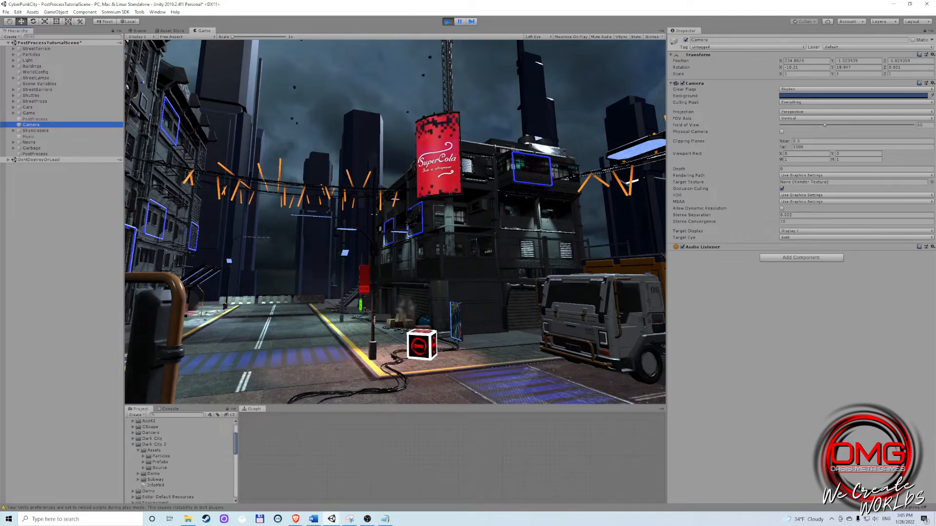
pyautogui.click(800, 258)
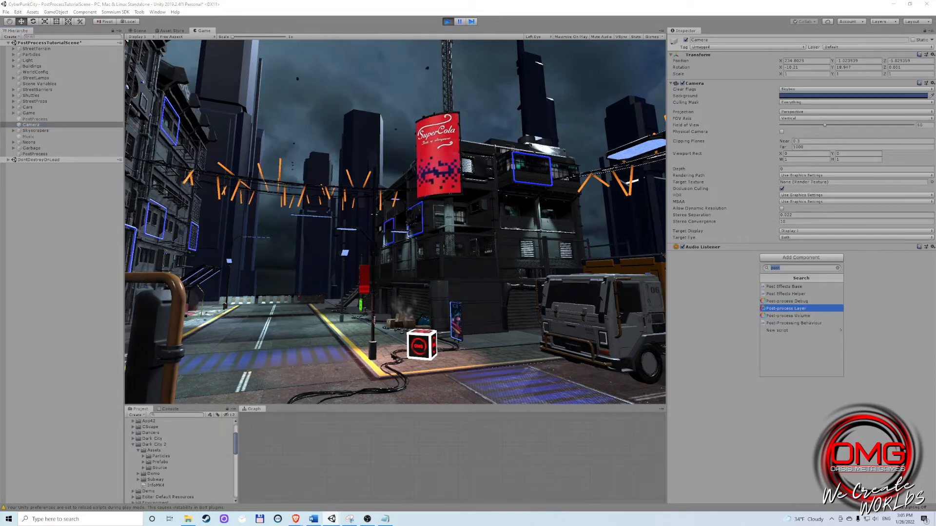
pyautogui.press('Return')
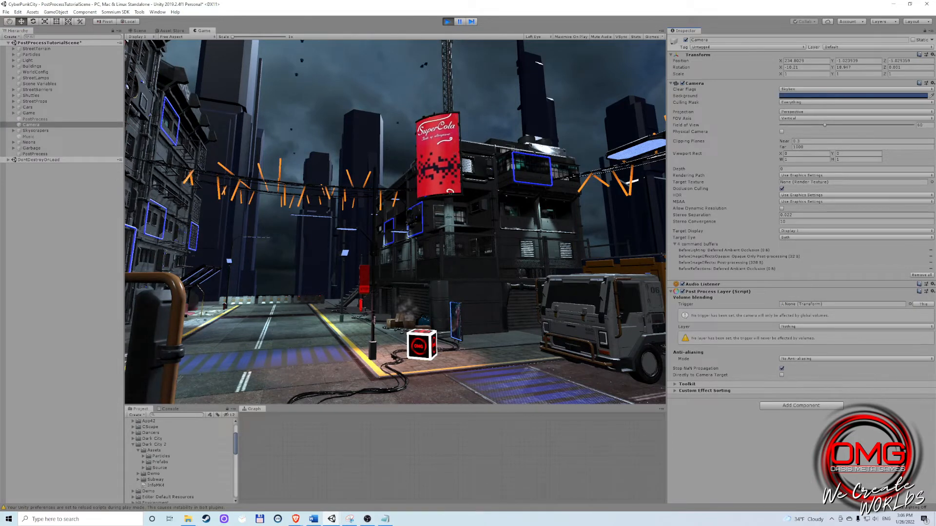
pyautogui.click(828, 327)
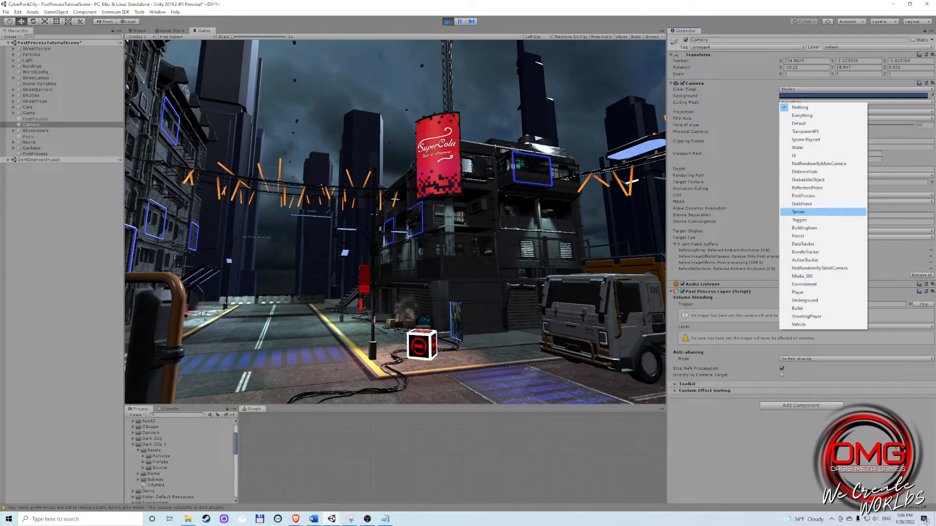
pyautogui.click(803, 195)
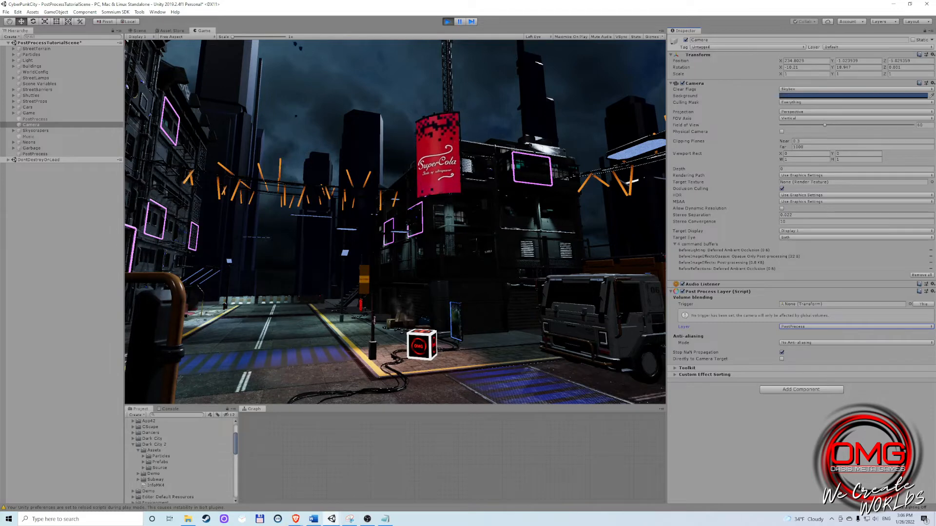
# Toggle the PostProcess volume's tonemapping override off and on to compare the scene with and without ACES
pyautogui.click(35, 154)
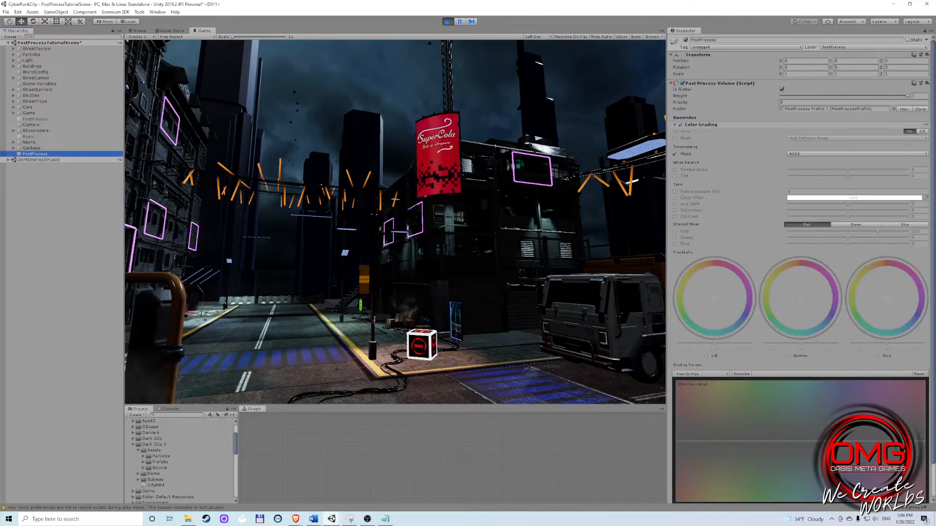
pyautogui.click(674, 154)
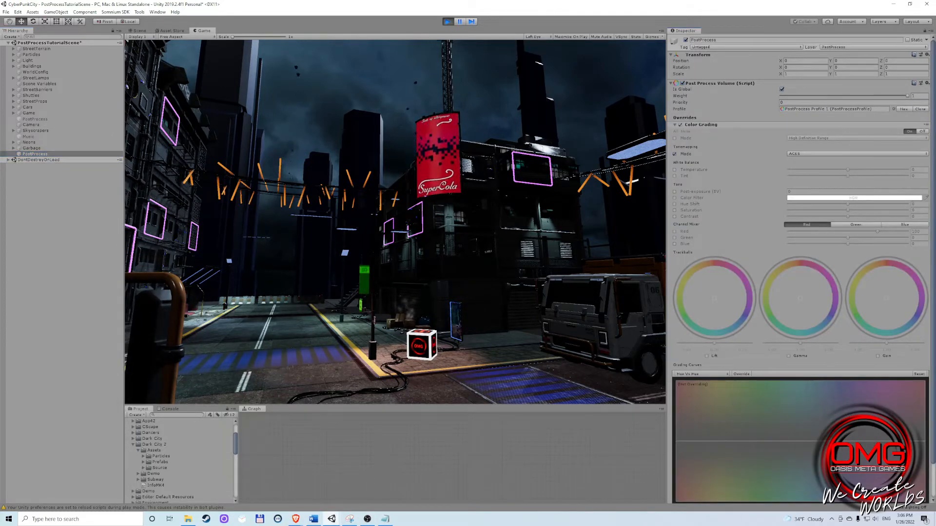
pyautogui.click(674, 154)
pyautogui.click(675, 154)
pyautogui.click(674, 154)
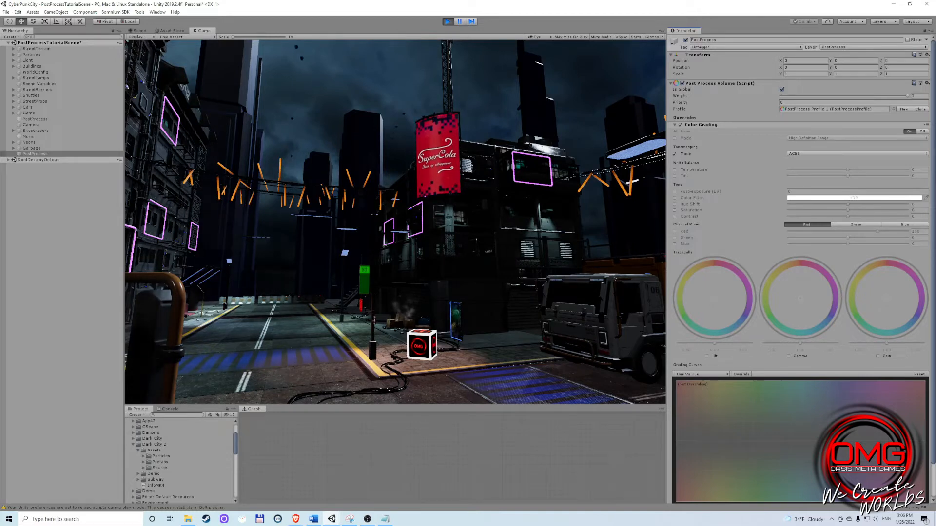
pyautogui.click(674, 154)
pyautogui.click(674, 154)
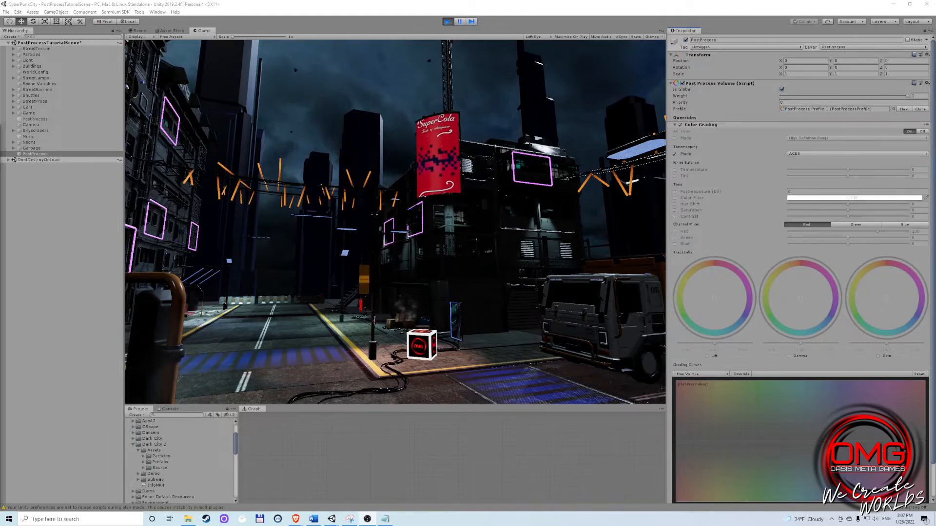
# Enable the white balance temperature override, try cooler and warmer values, and settle on about -4.9
pyautogui.click(674, 170)
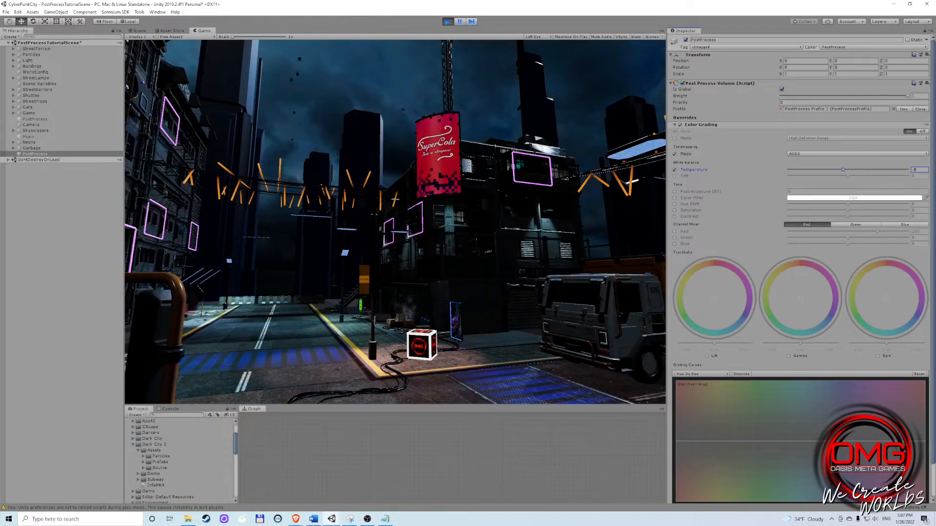
pyautogui.moveTo(843, 170)
pyautogui.mouseDown()
pyautogui.moveTo(835, 170)
pyautogui.moveTo(844, 170)
pyautogui.mouseUp()
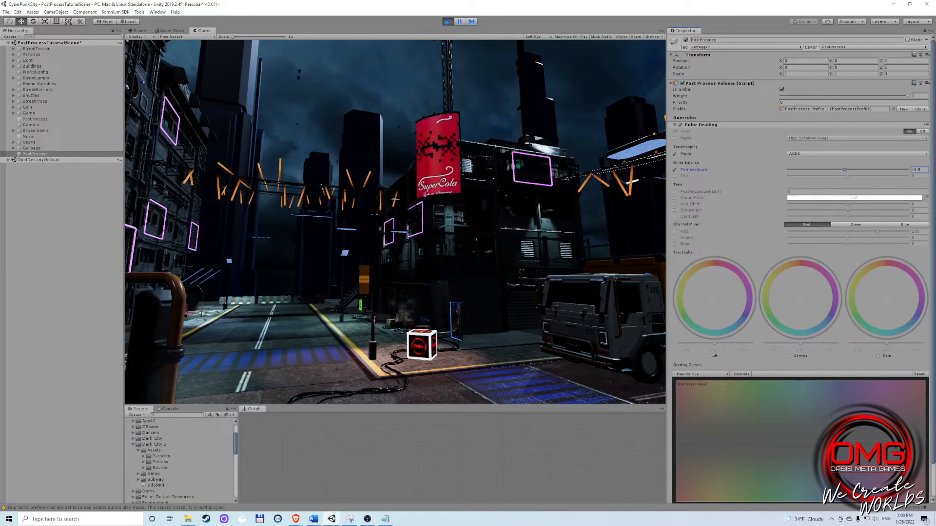
pyautogui.write('27')
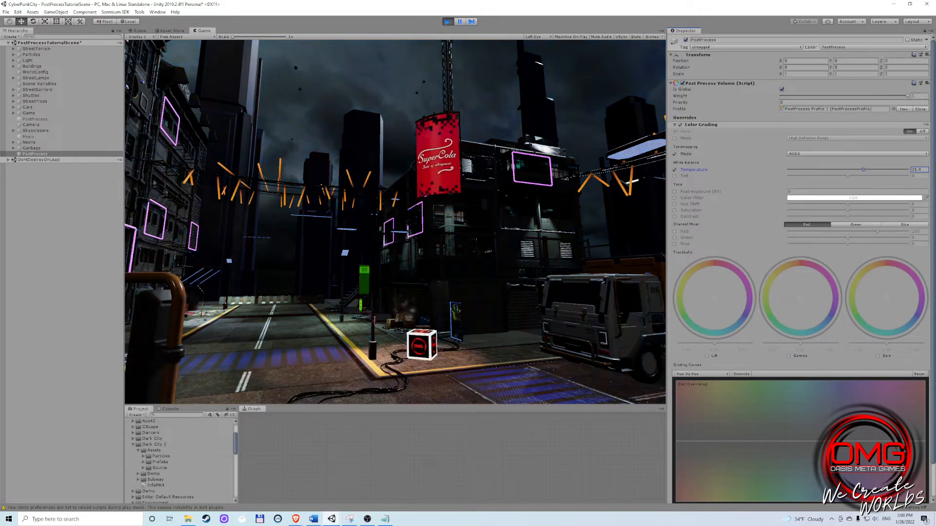
pyautogui.moveTo(864, 170); pyautogui.dragTo(853, 169)
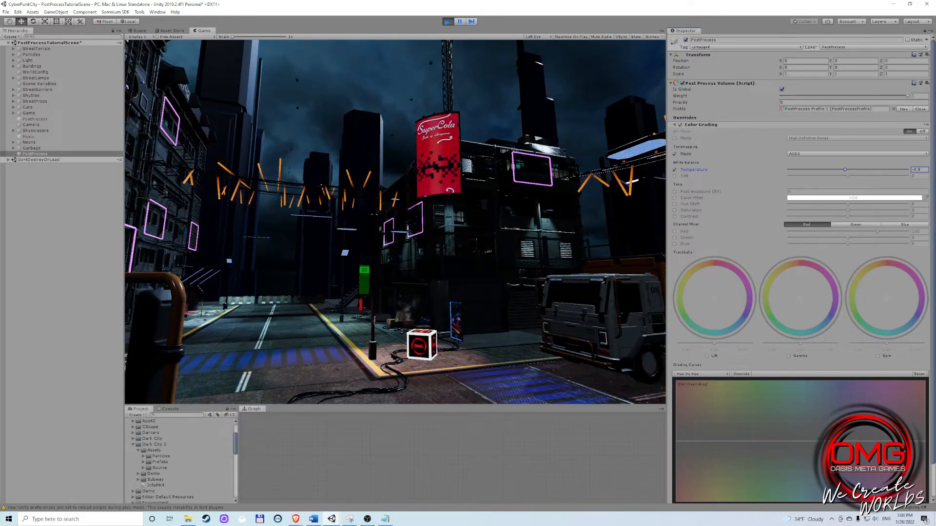
# Enable the post-exposure override and lower it to about -0.41 EV
pyautogui.click(675, 192)
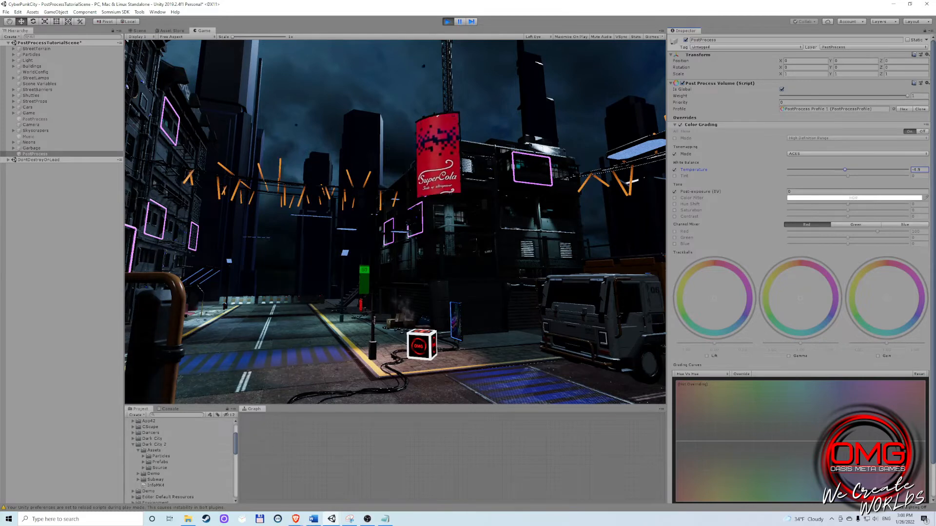
pyautogui.moveTo(701, 191); pyautogui.dragTo(688, 191)
pyautogui.moveTo(700, 192); pyautogui.dragTo(687, 191)
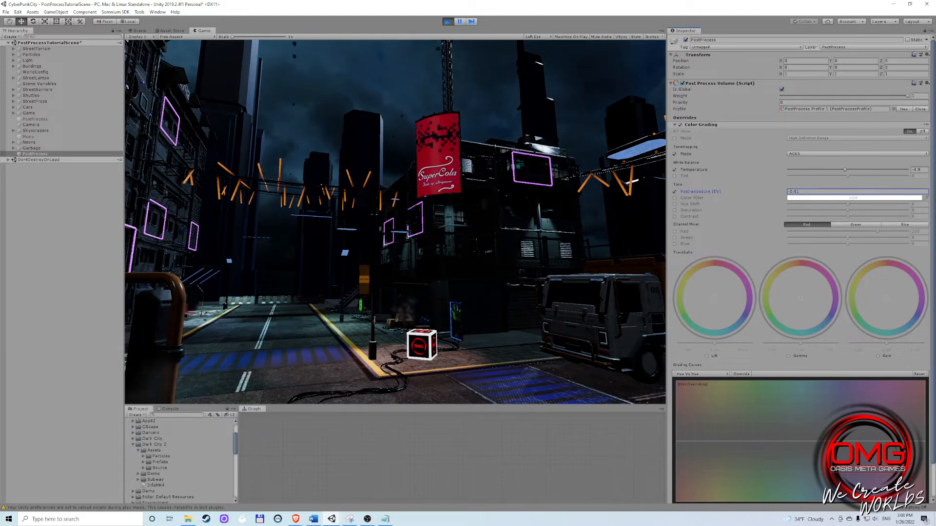
# Enable the saturation and contrast overrides and raise the saturation slightly above zero
pyautogui.click(675, 210)
pyautogui.click(674, 216)
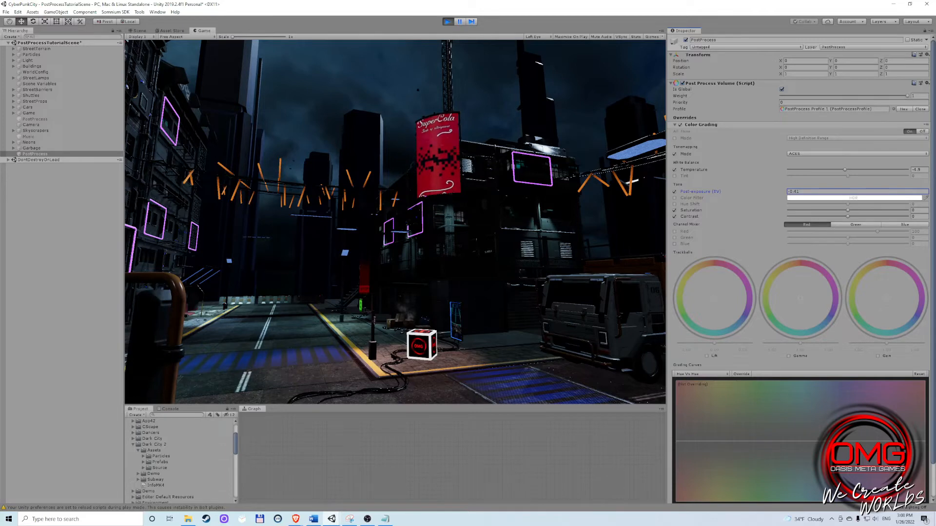
pyautogui.moveTo(848, 210)
pyautogui.mouseDown()
pyautogui.moveTo(880, 211)
pyautogui.moveTo(812, 210)
pyautogui.moveTo(850, 210)
pyautogui.mouseUp()
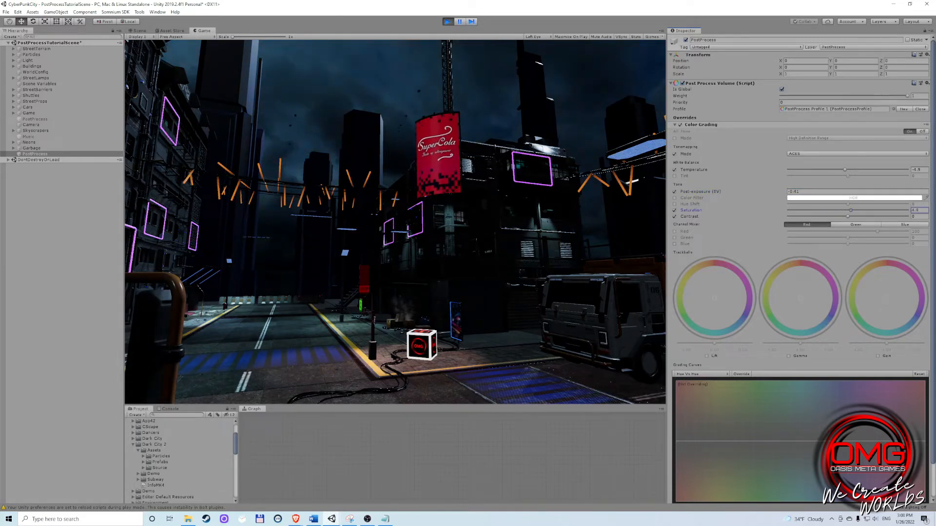
pyautogui.moveTo(851, 210); pyautogui.dragTo(856, 210)
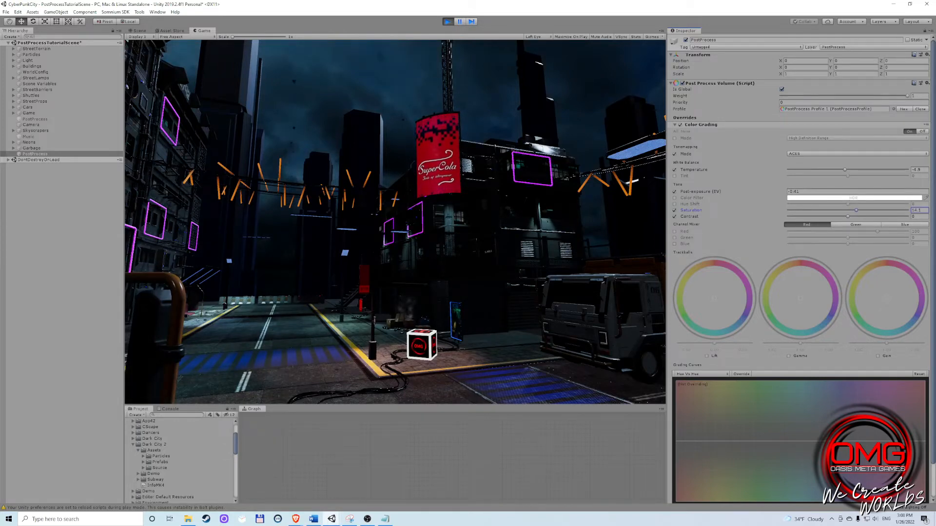
# Raise the contrast to about 19, try a saturation of -100 and undo that saturation change
pyautogui.moveTo(848, 216); pyautogui.dragTo(857, 216)
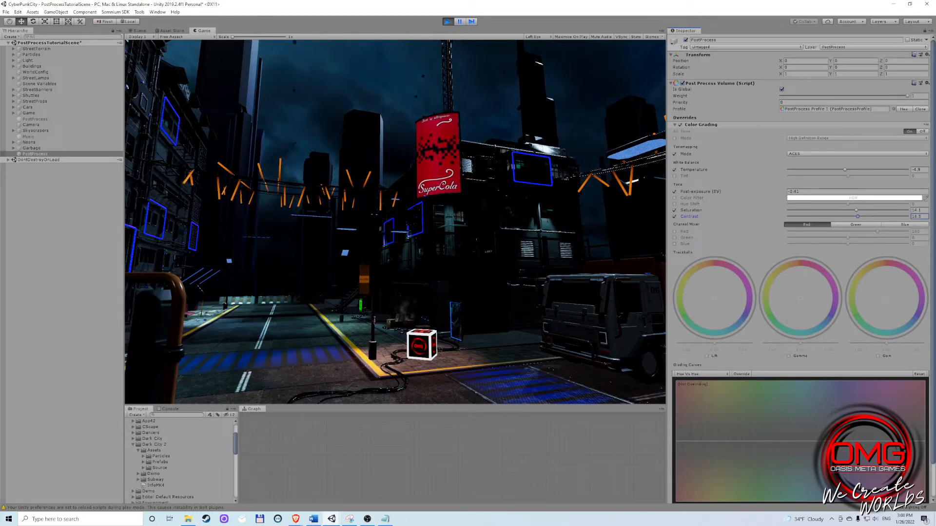
pyautogui.moveTo(857, 217); pyautogui.dragTo(803, 210)
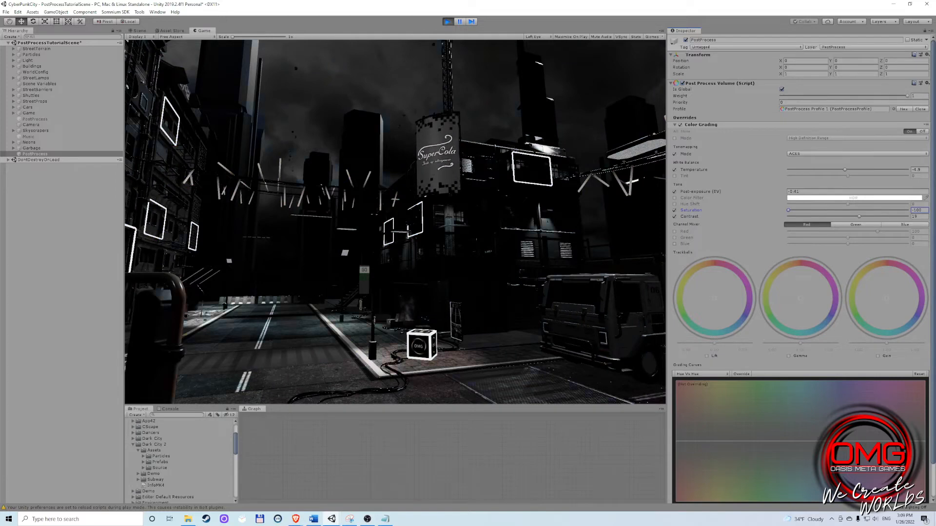
pyautogui.hotkey('ctrl', 'z')
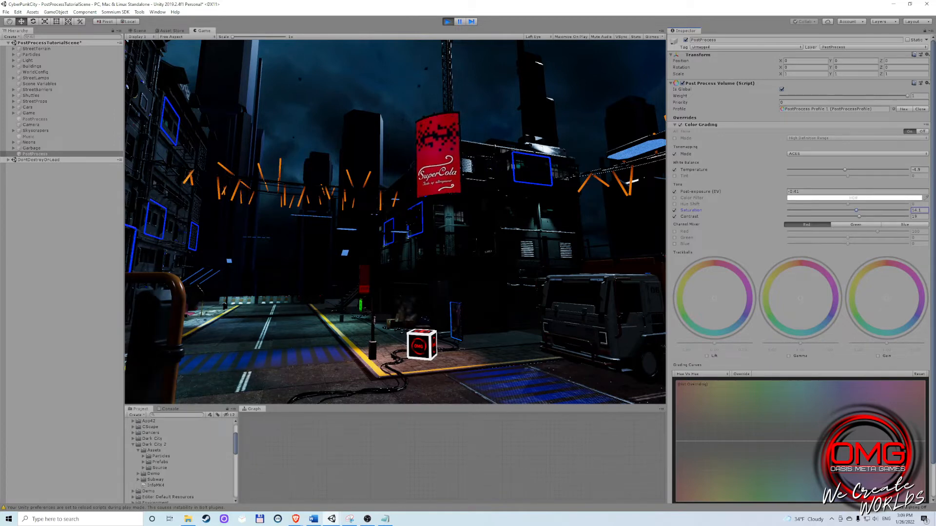
# Turn the Color Grading effect off and on to compare the scene with and without it
pyautogui.click(680, 125)
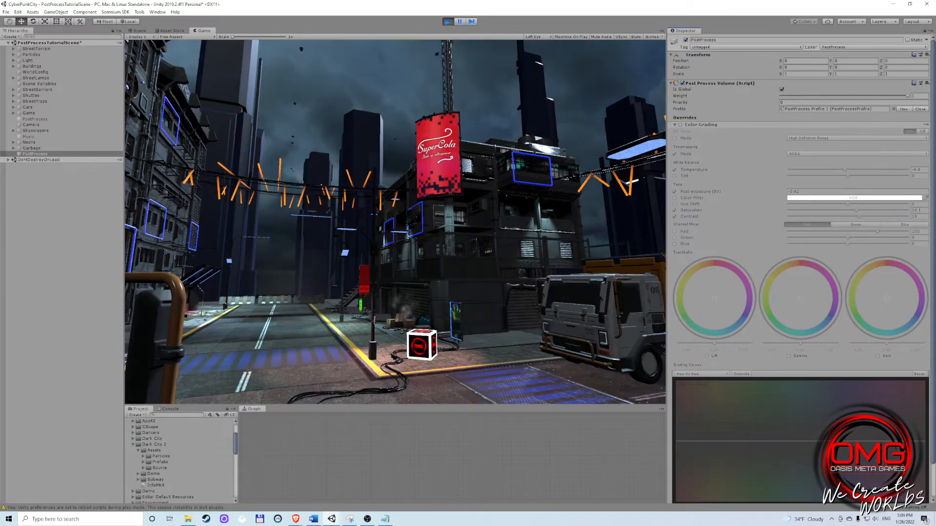
pyautogui.click(680, 125)
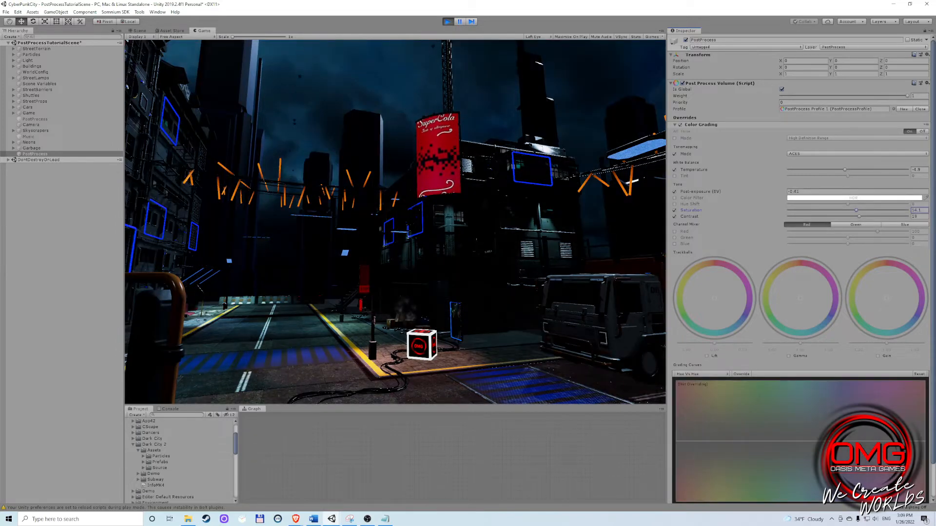
# Add a Bloom effect to the volume with an intensity of 1 and enable its threshold and diffusion overrides
pyautogui.scroll(-3, 800, 268)
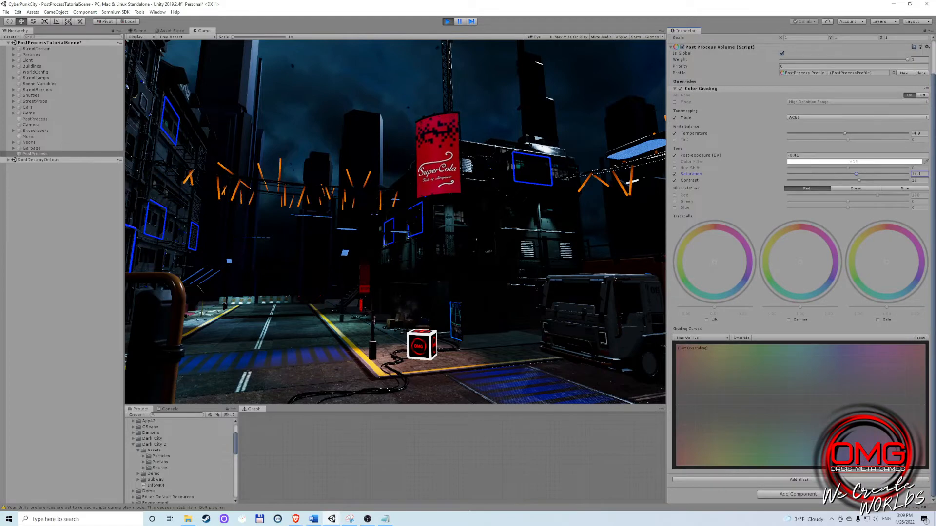
pyautogui.click(800, 480)
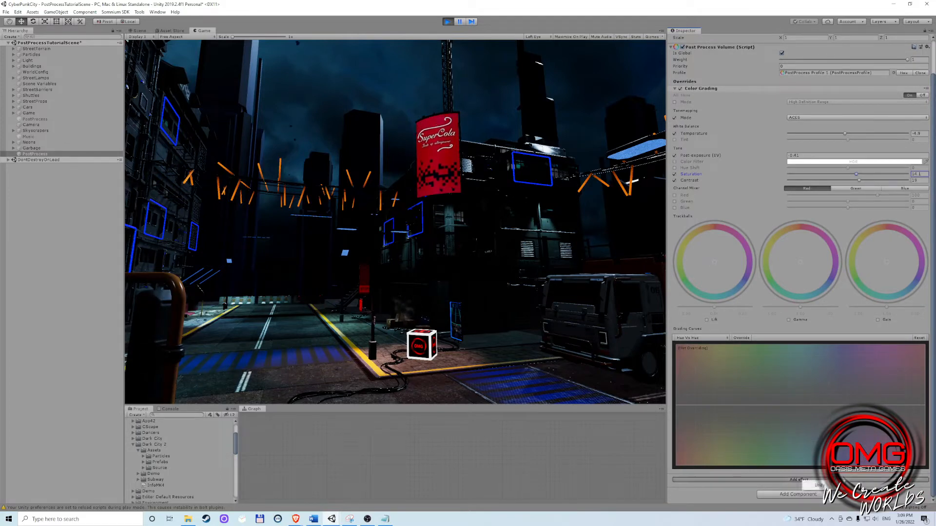
pyautogui.moveTo(820, 485)
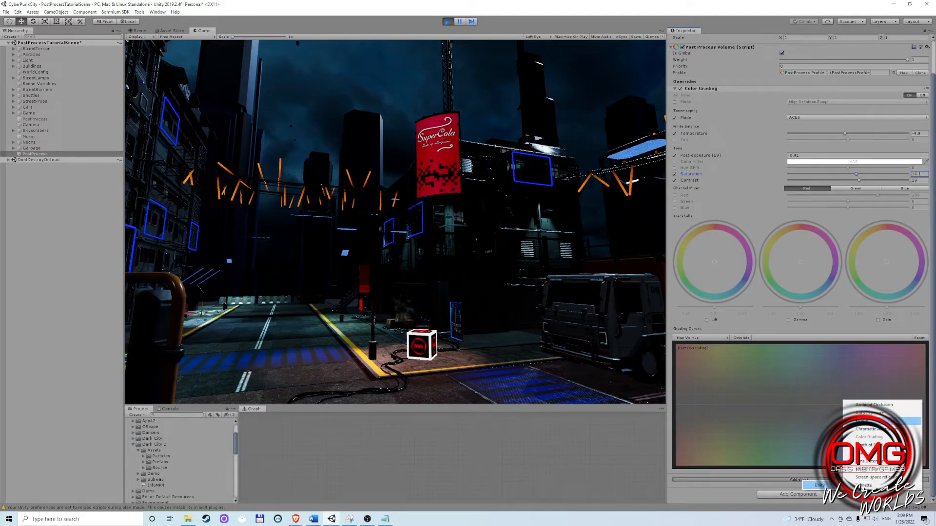
pyautogui.click(870, 421)
pyautogui.scroll(-6, 870, 420)
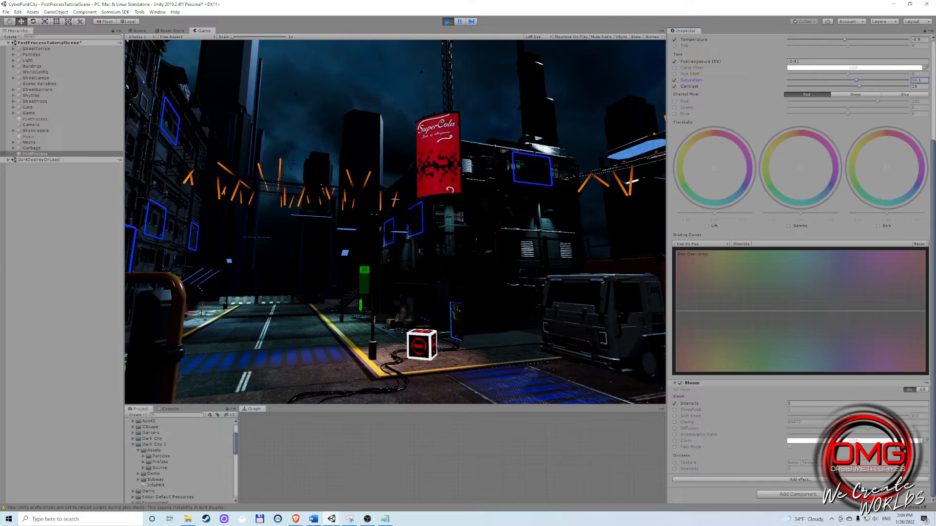
pyautogui.click(848, 404)
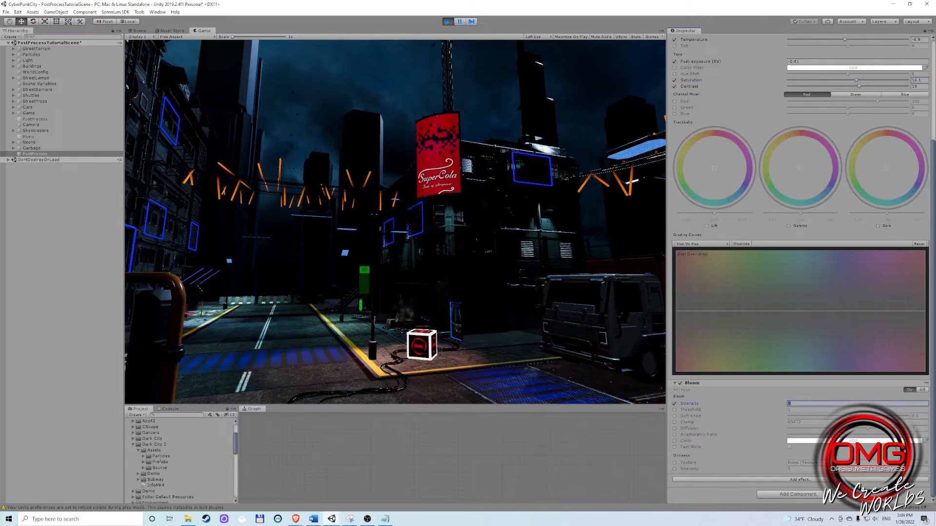
pyautogui.write('1')
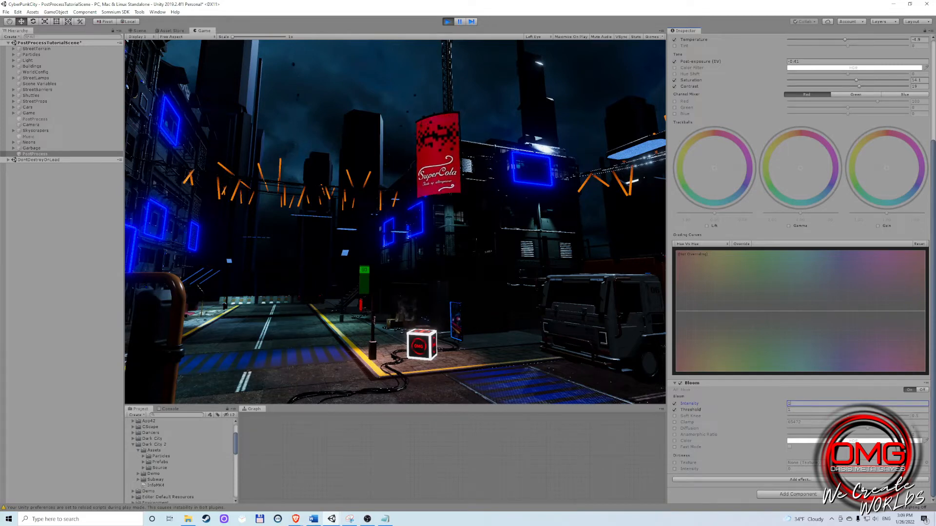
pyautogui.click(674, 429)
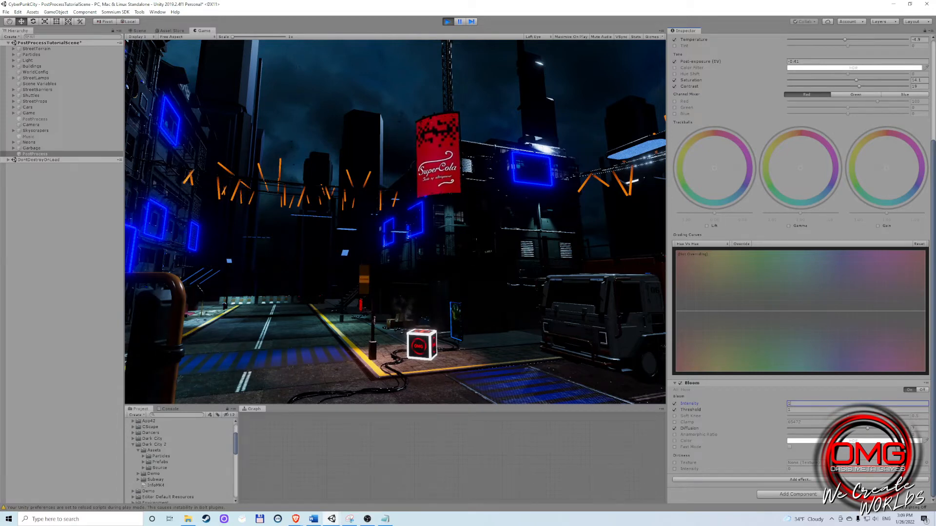
# Try bloom thresholds of 1.5, 0.5 and 0, and raise the bloom intensity to about 5.57
pyautogui.click(790, 410)
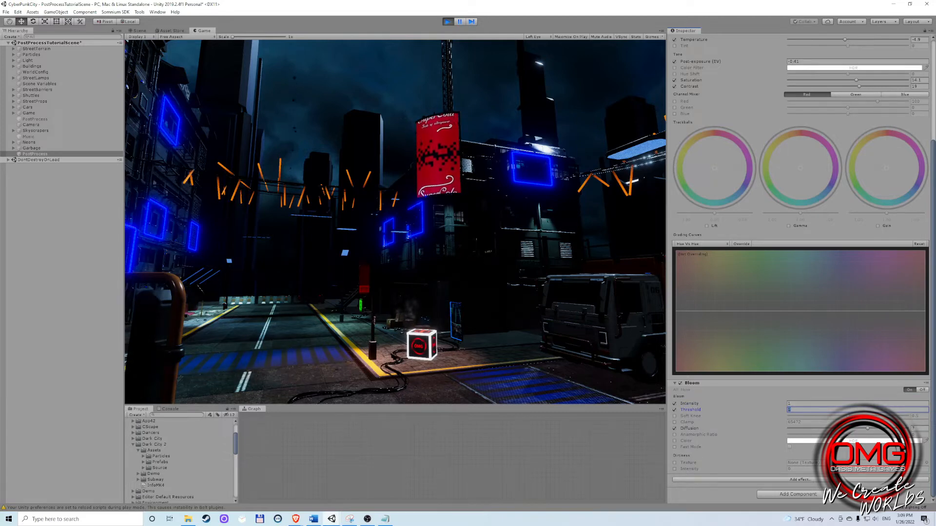
pyautogui.write('1.5')
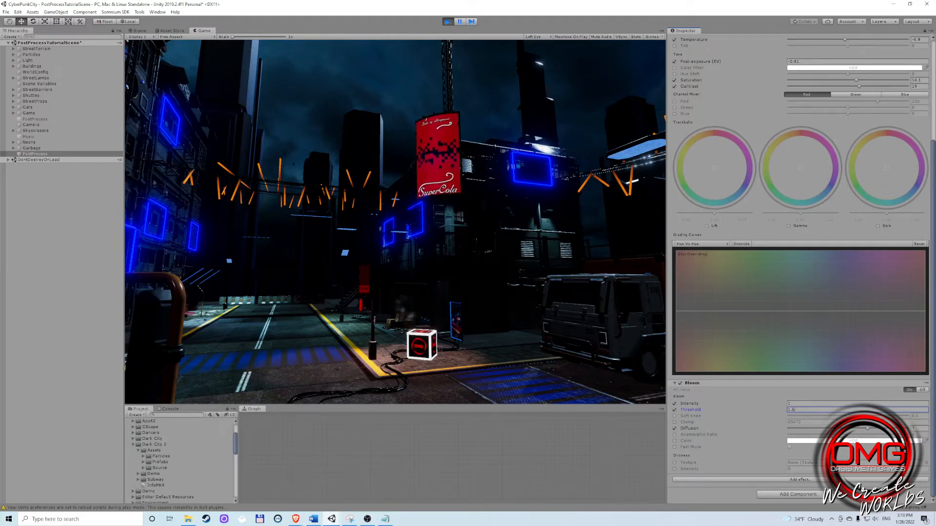
pyautogui.press('BackSpace')
pyautogui.press('BackSpace')
pyautogui.press('BackSpace')
pyautogui.write('0.5')
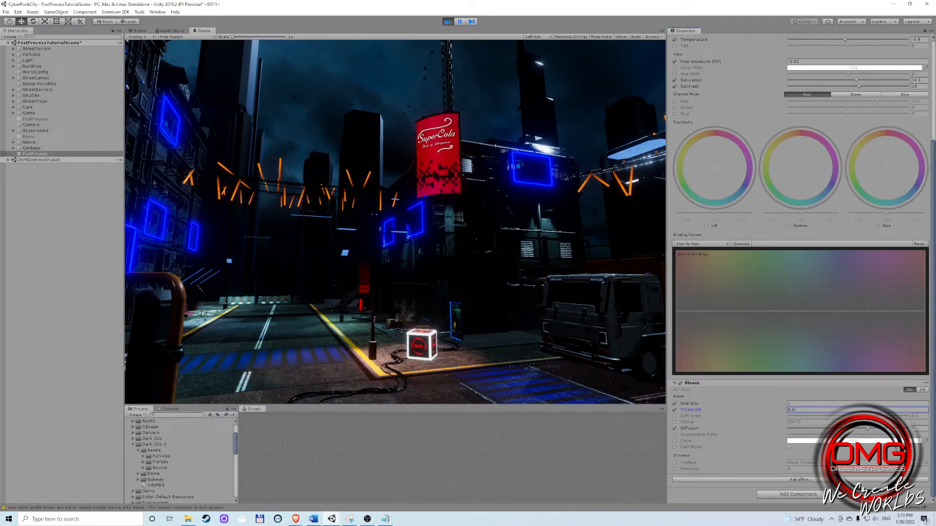
pyautogui.press('BackSpace')
pyautogui.press('BackSpace')
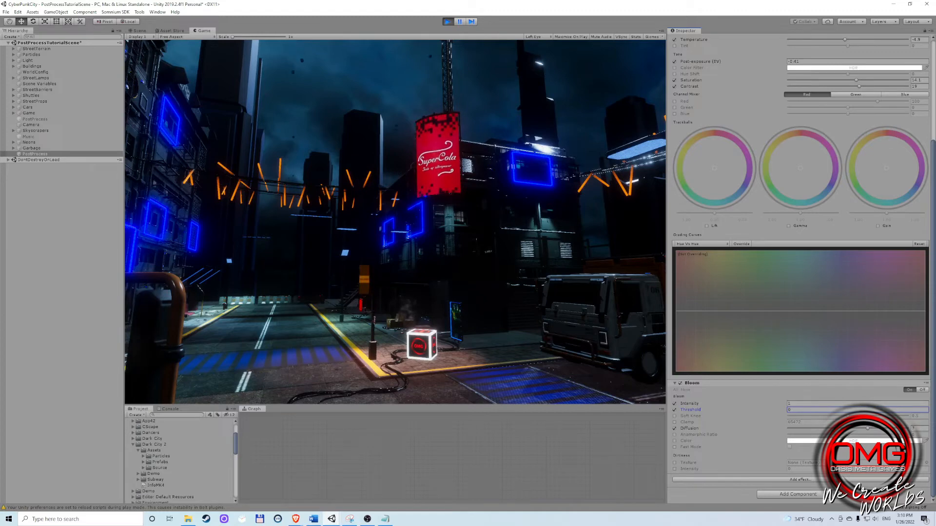
pyautogui.moveTo(689, 404); pyautogui.dragTo(760, 404)
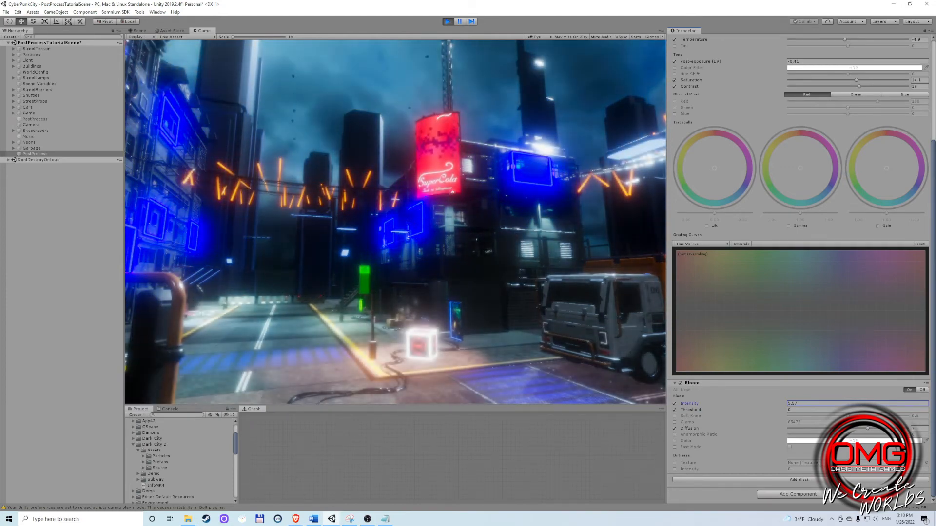
# Set both the bloom threshold and the bloom intensity to 1
pyautogui.click(799, 409)
pyautogui.write('1')
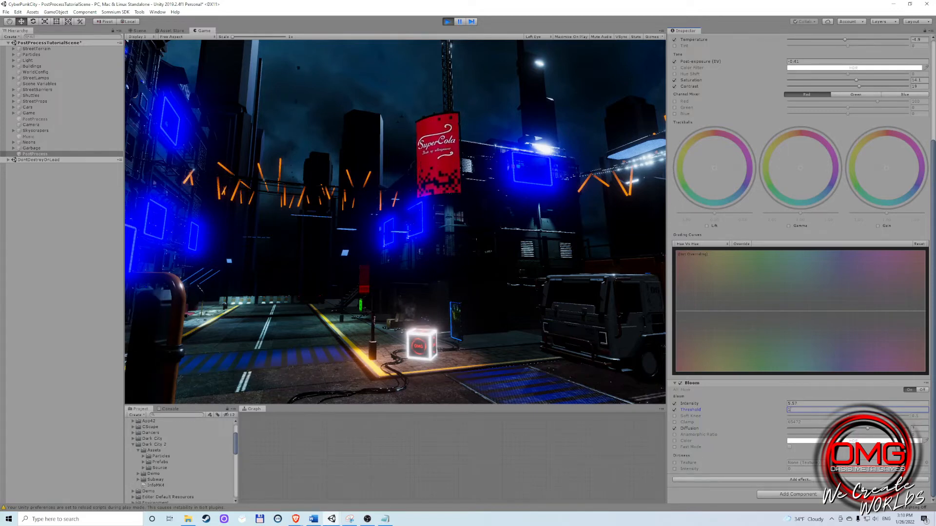
pyautogui.click(809, 404)
pyautogui.write('1')
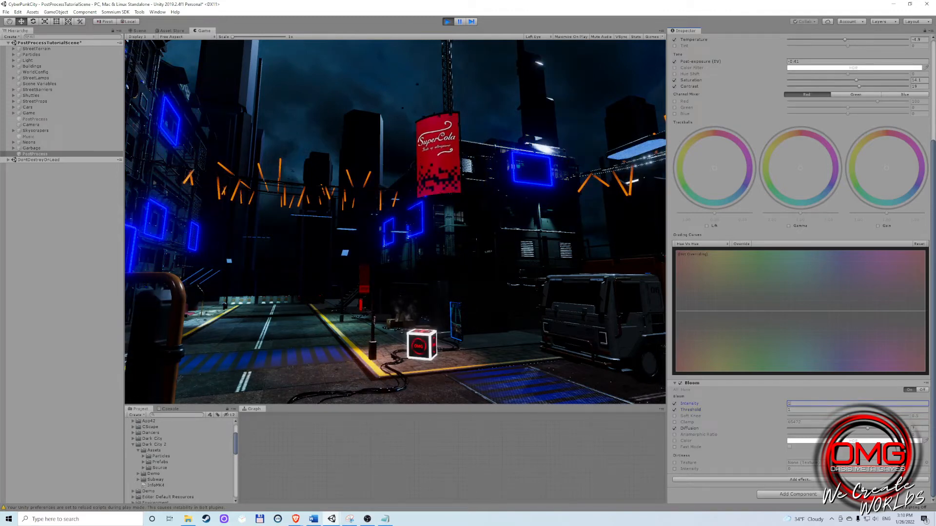
# Try lower and higher bloom diffusion values and settle on about 3.3
pyautogui.click(920, 428)
pyautogui.moveTo(882, 428); pyautogui.dragTo(820, 429)
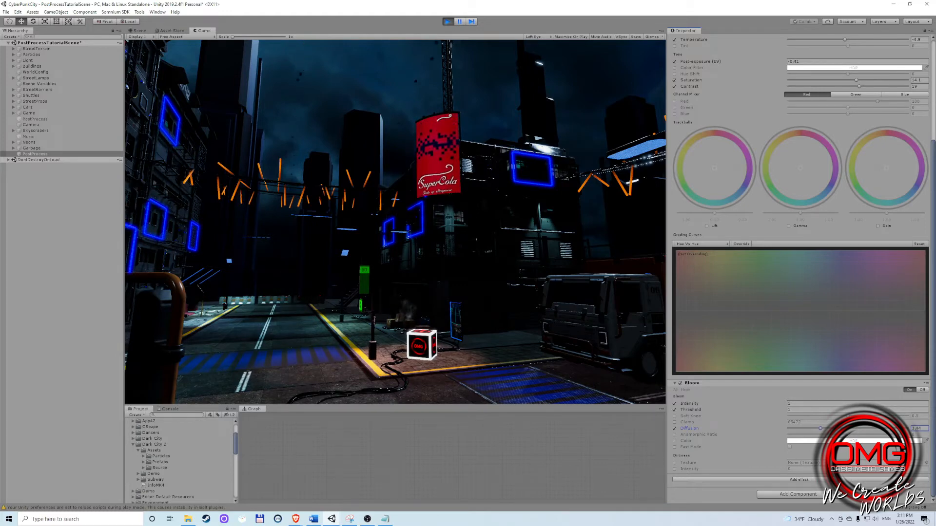
pyautogui.moveTo(820, 429); pyautogui.dragTo(818, 428)
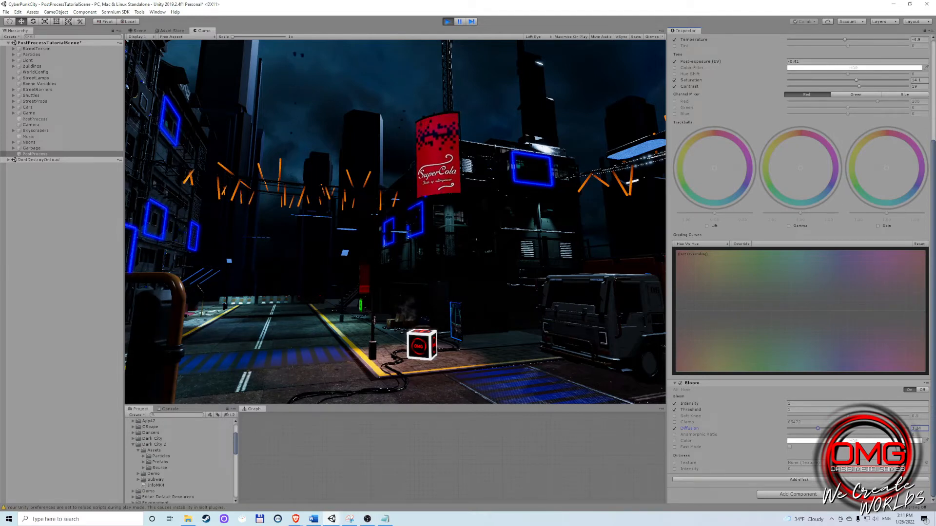
pyautogui.moveTo(818, 429); pyautogui.dragTo(895, 429)
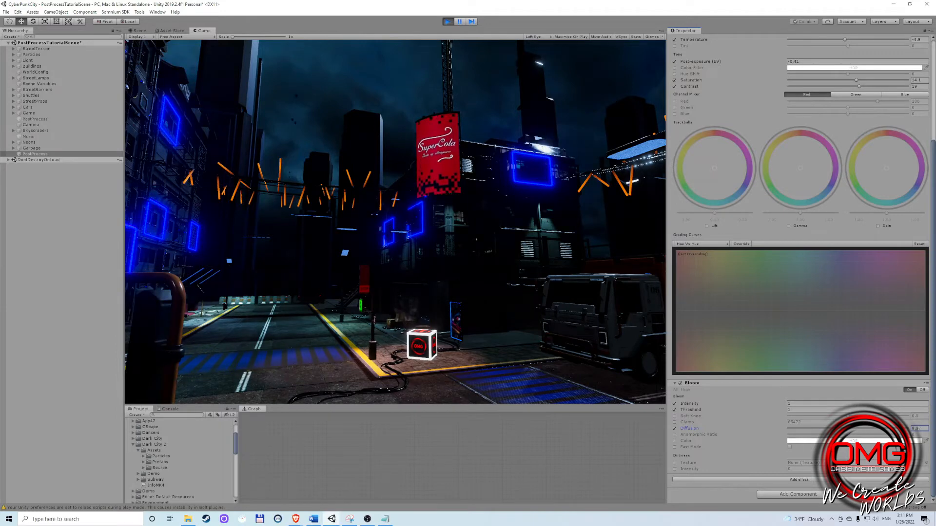
pyautogui.moveTo(886, 429); pyautogui.dragTo(818, 429)
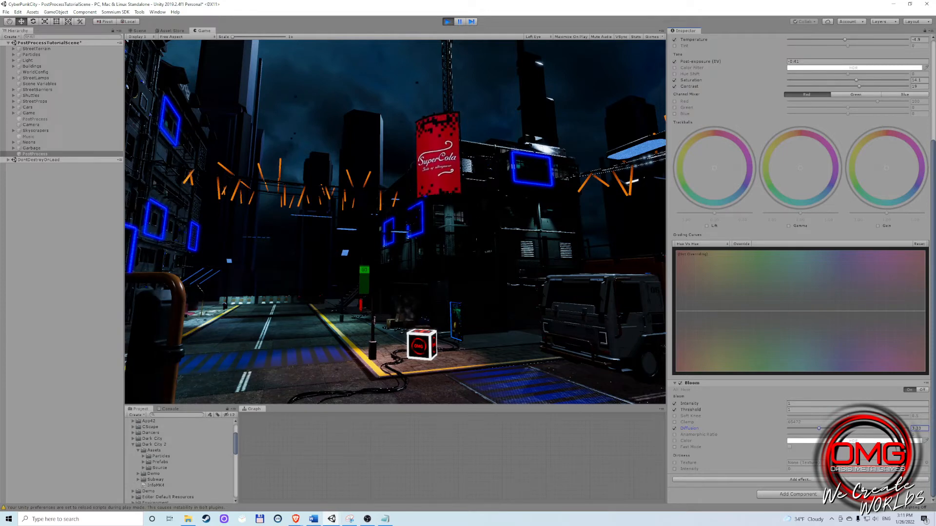
# Check the Bloom effect's on/off controls and review the other available effects and the volume's override settings
pyautogui.click(681, 383)
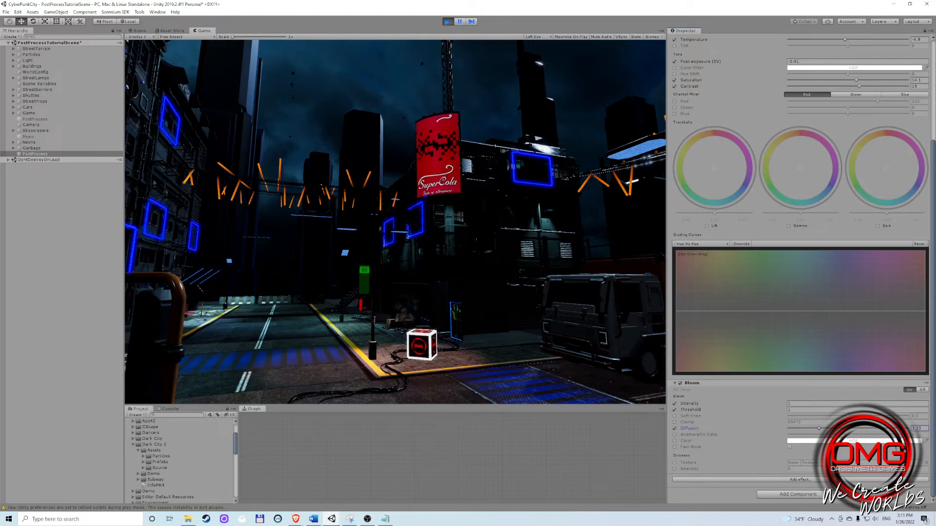
pyautogui.click(910, 390)
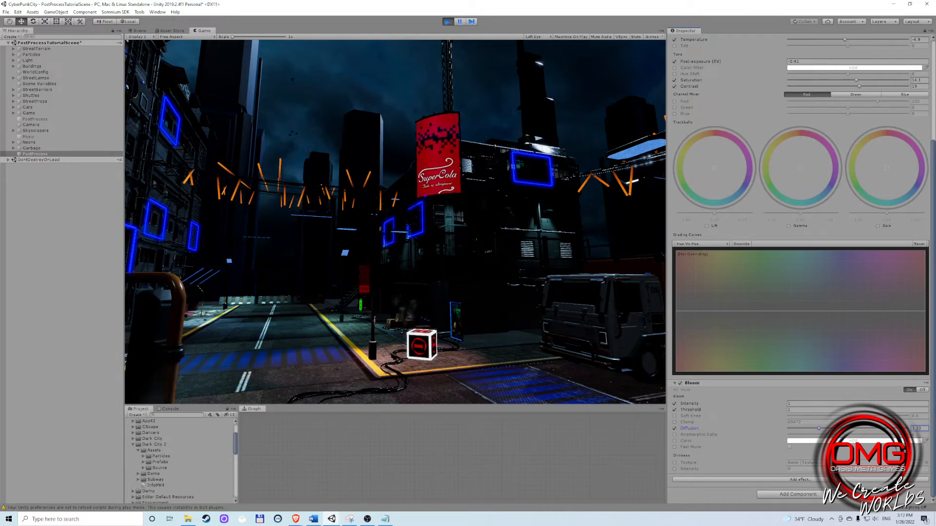
pyautogui.click(770, 480)
pyautogui.moveTo(765, 486)
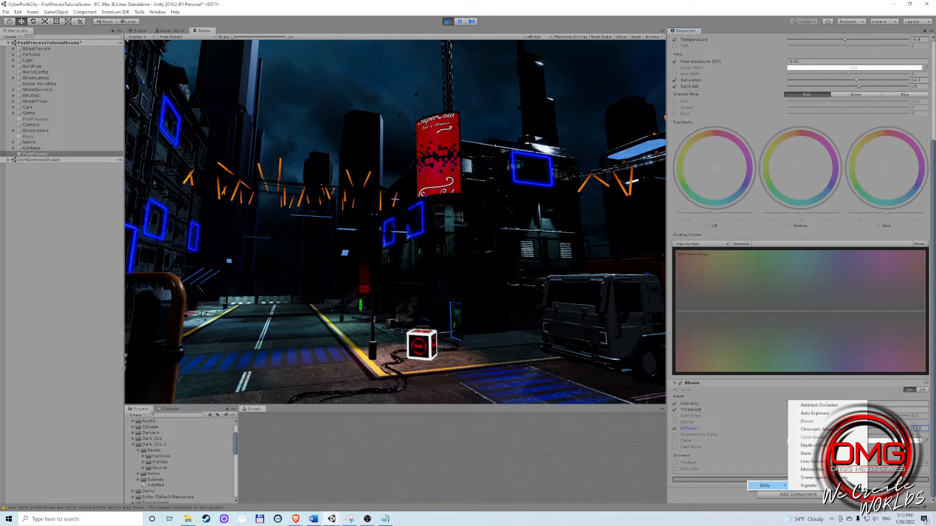
pyautogui.click(609, 455)
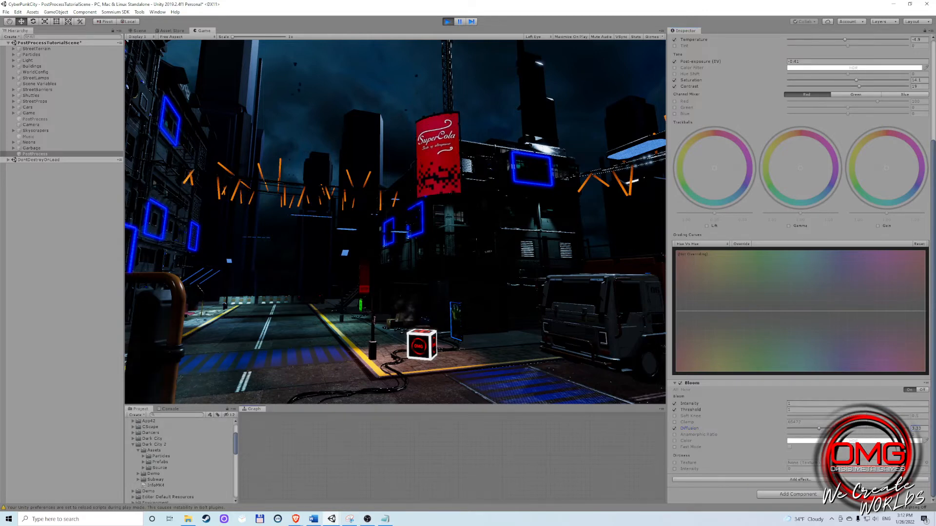
pyautogui.scroll(5, 799, 292)
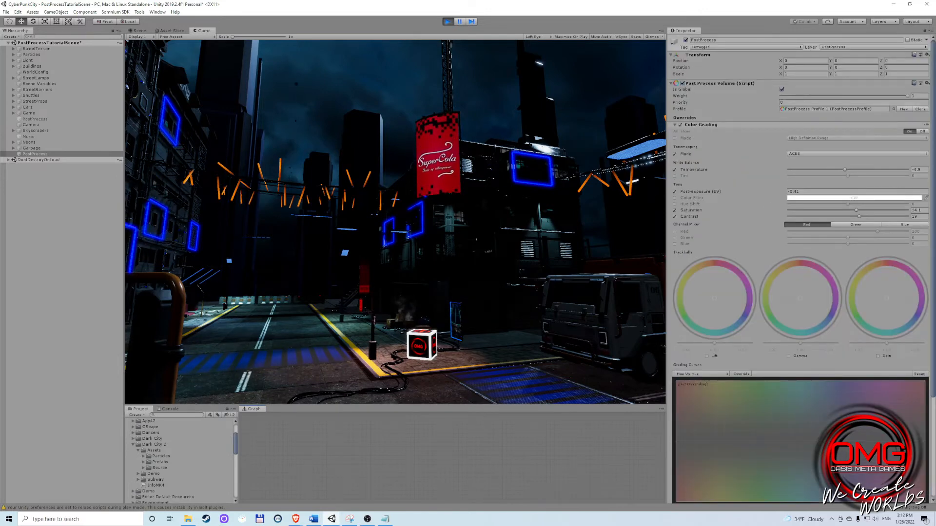
pyautogui.scroll(-5, 800, 292)
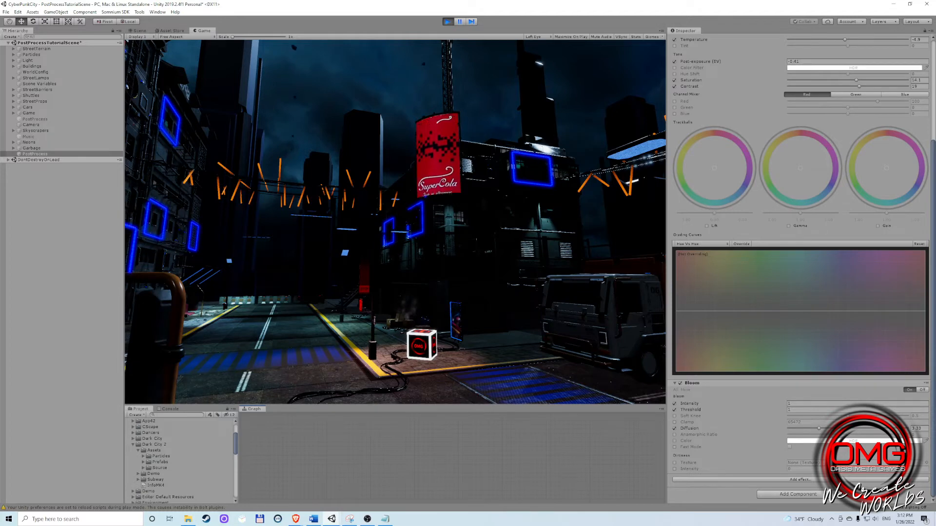
pyautogui.scroll(5, 800, 268)
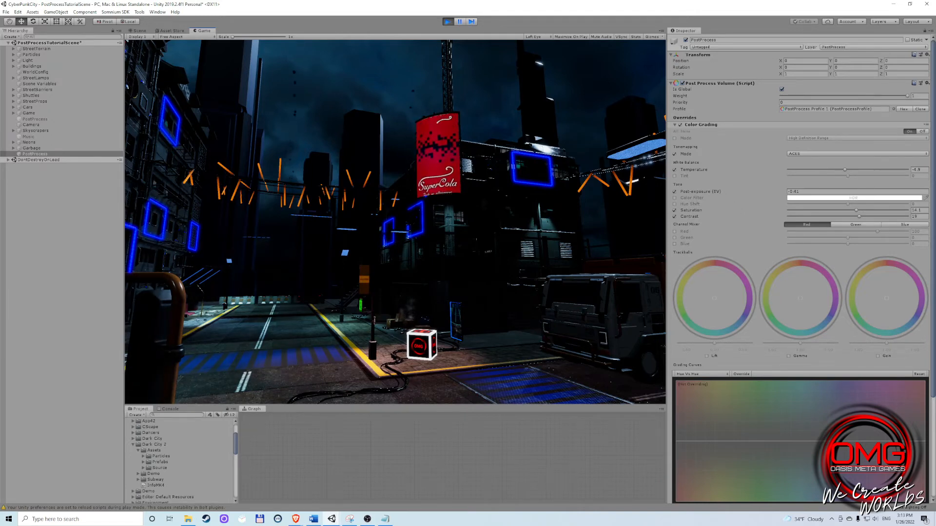
# Open the Lighting settings docked beside the Inspector and enable fog for the scene
pyautogui.click(158, 12)
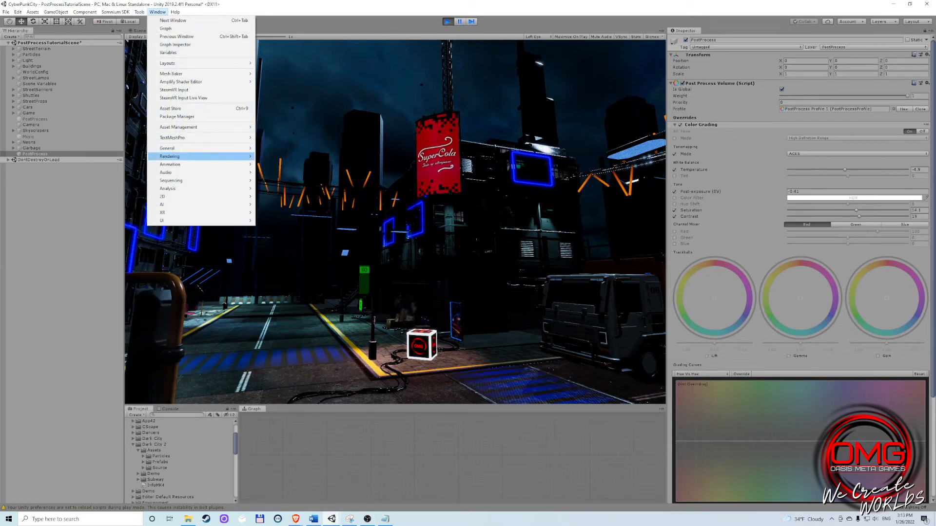
pyautogui.moveTo(224, 156)
pyautogui.click(282, 156)
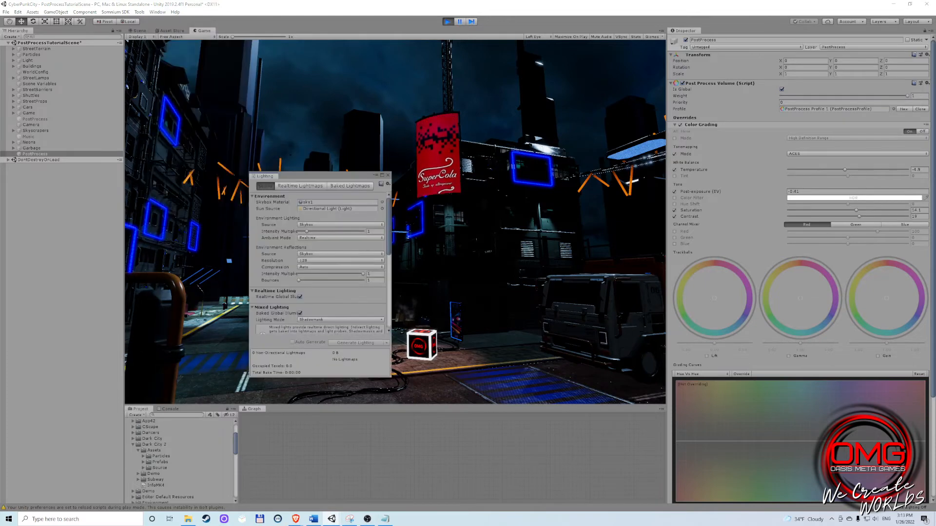
pyautogui.moveTo(304, 188); pyautogui.dragTo(310, 147)
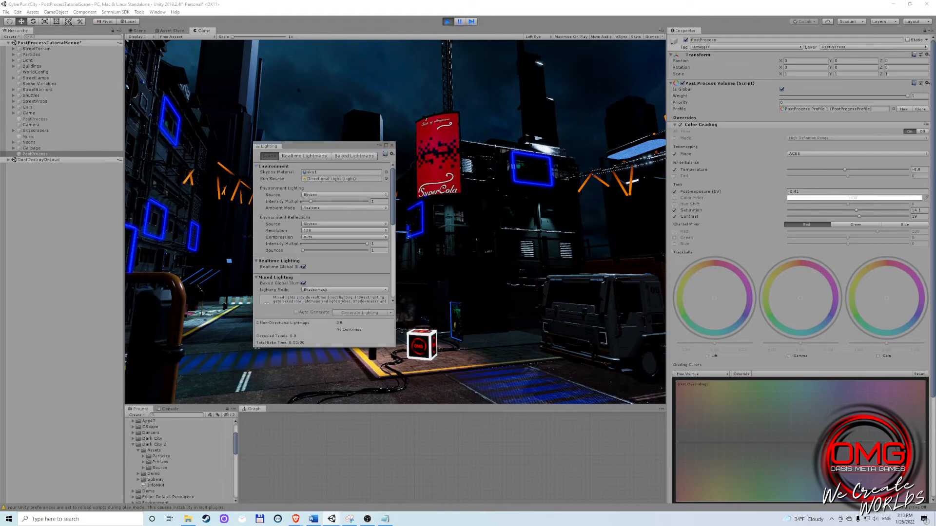
pyautogui.moveTo(269, 146); pyautogui.dragTo(761, 30)
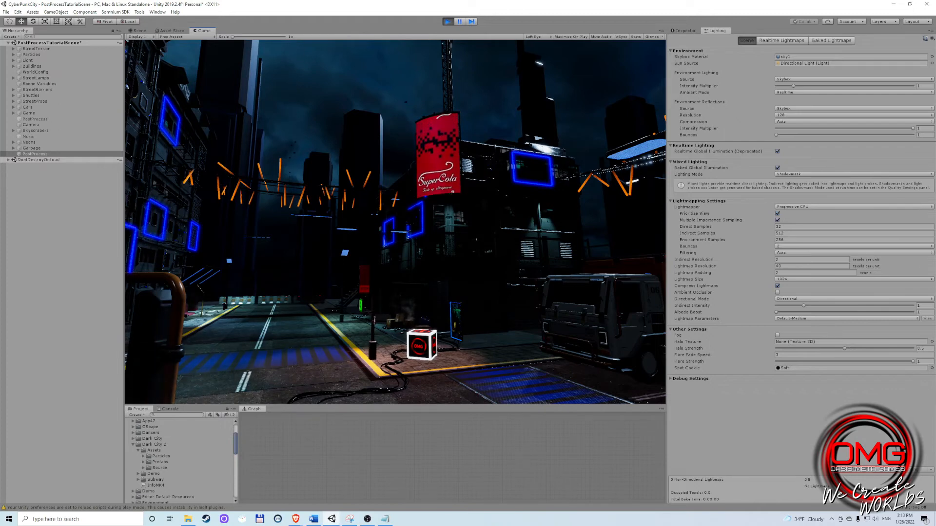
pyautogui.click(777, 335)
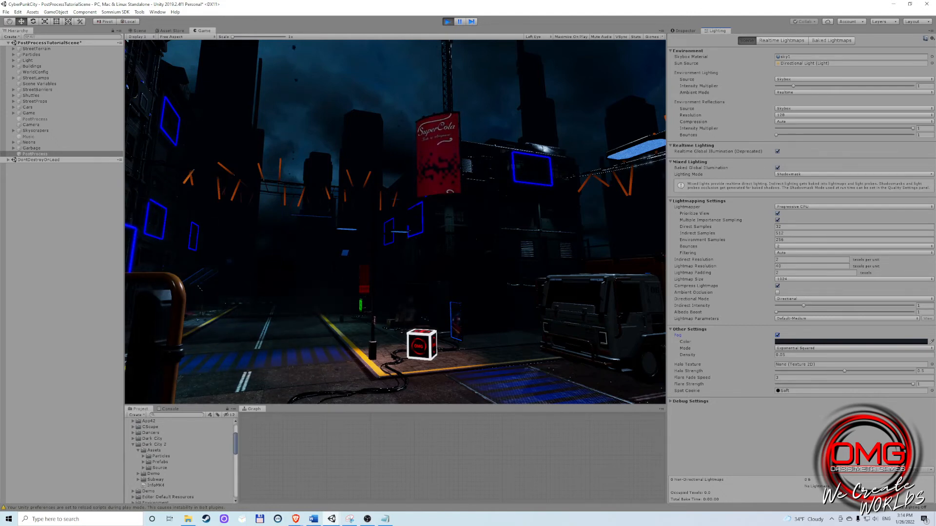
# Try the Linear and Exponential fog modes, check the fog color, and return the mode to Exponential Squared
pyautogui.click(828, 348)
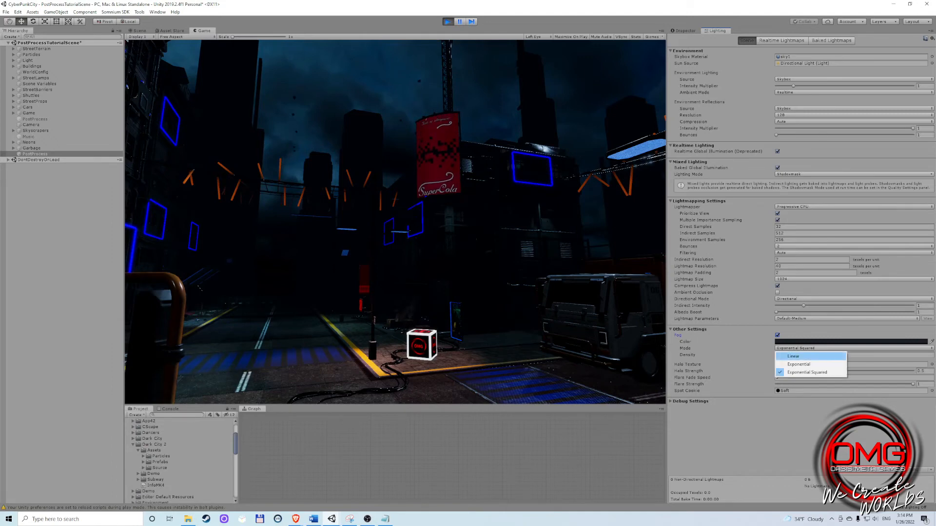
pyautogui.click(799, 356)
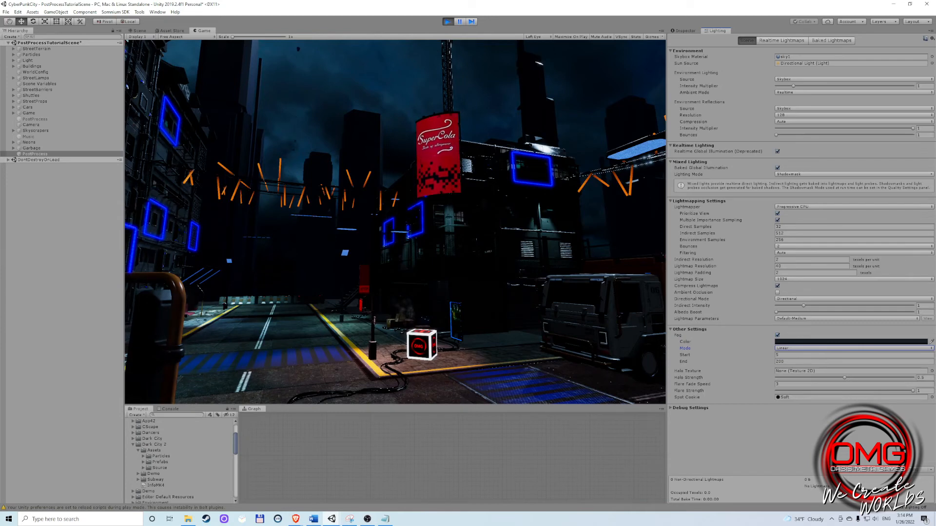
pyautogui.click(819, 342)
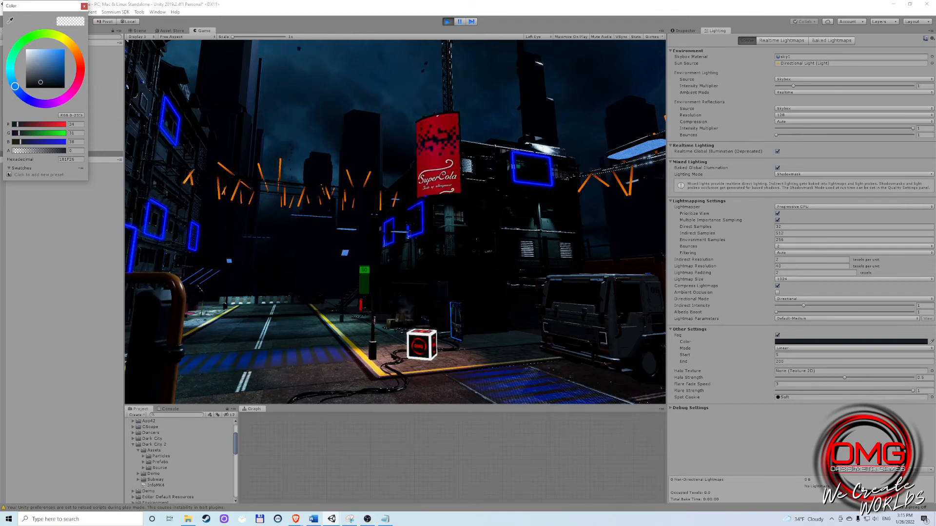
pyautogui.click(85, 7)
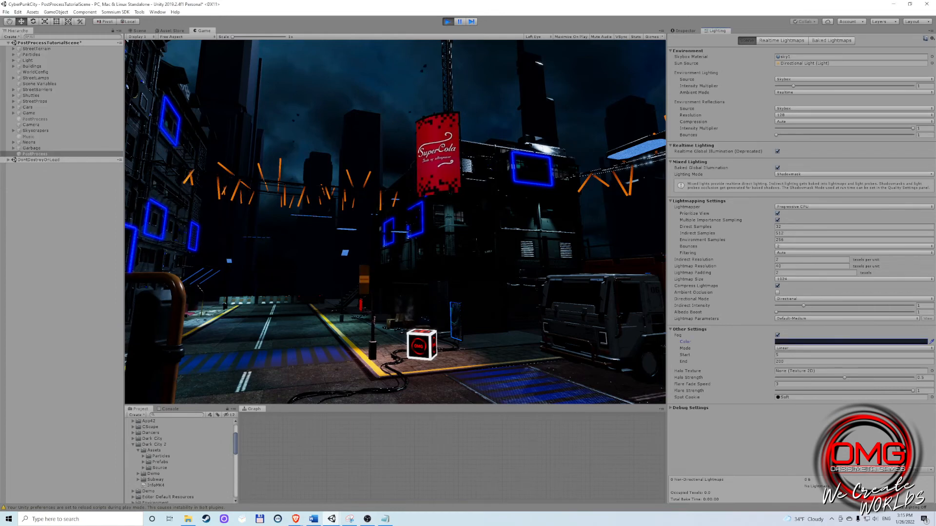
pyautogui.click(809, 348)
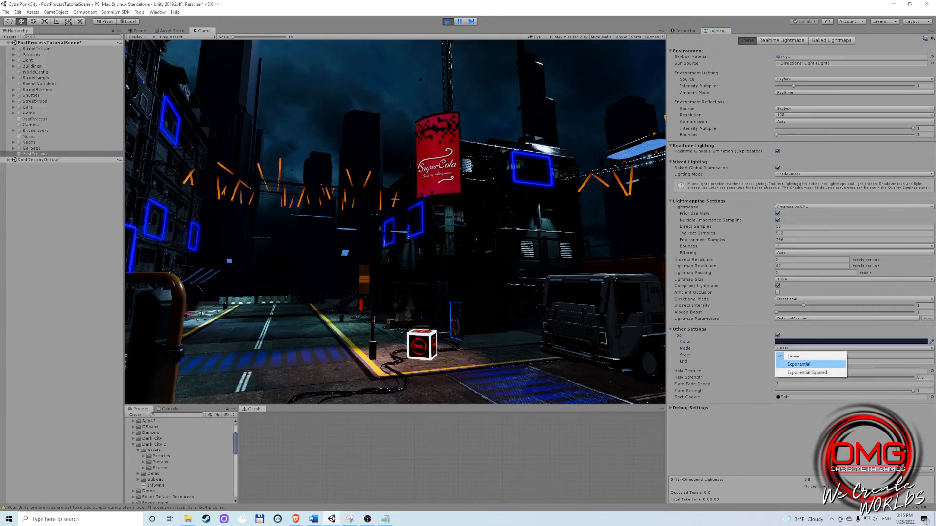
pyautogui.click(800, 364)
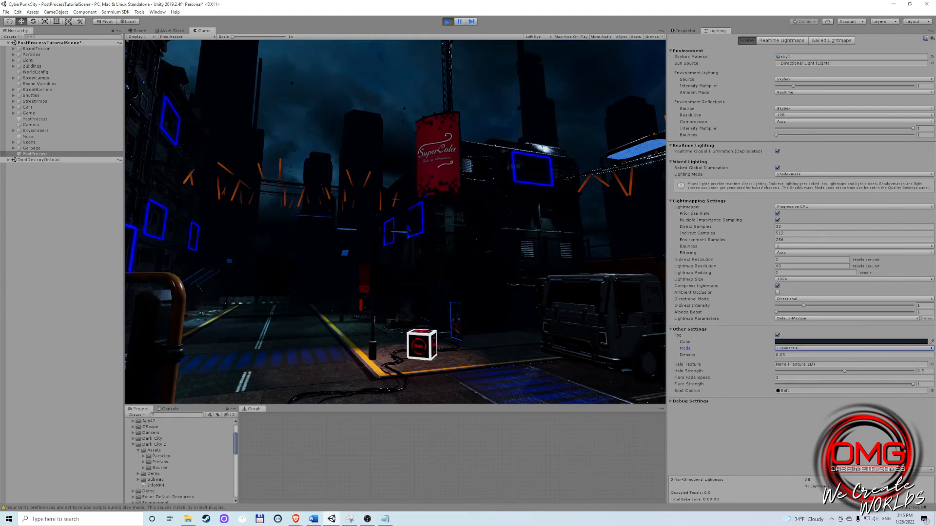
pyautogui.click(809, 348)
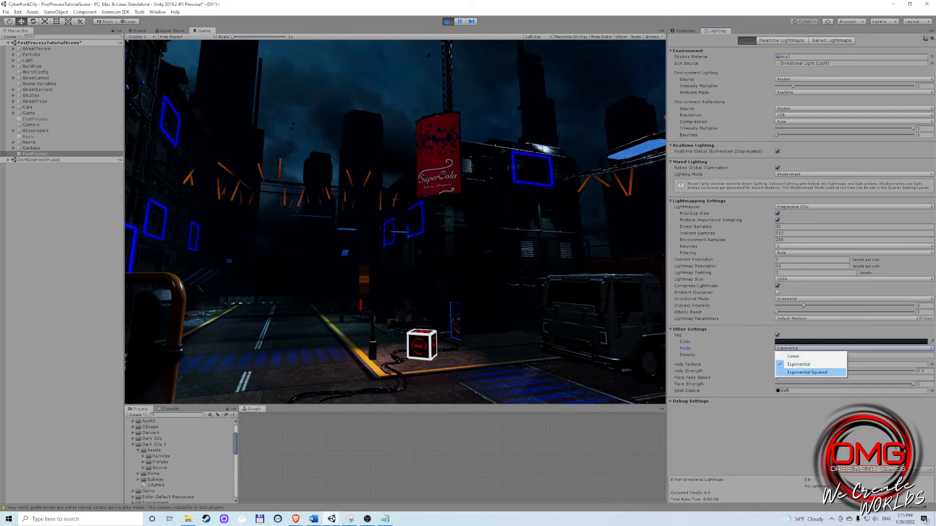
pyautogui.click(807, 372)
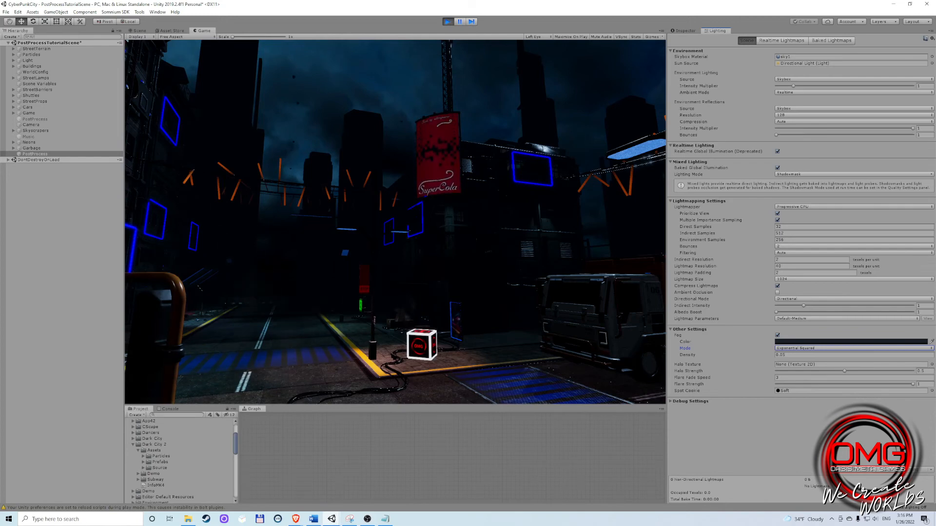
# Lower the fog density to 0.01, trying finer values around it
pyautogui.click(787, 355)
pyautogui.click(786, 355)
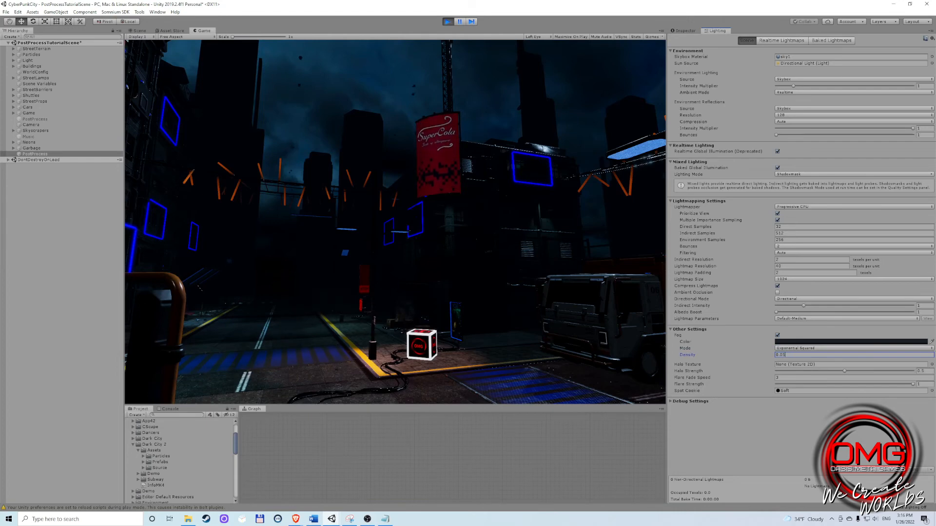
pyautogui.press('BackSpace')
pyautogui.write('1')
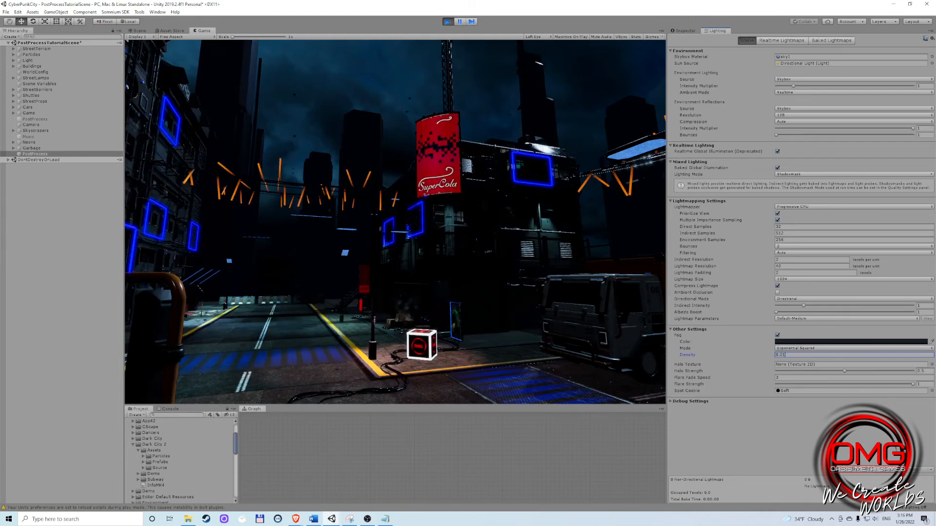
pyautogui.write('05')
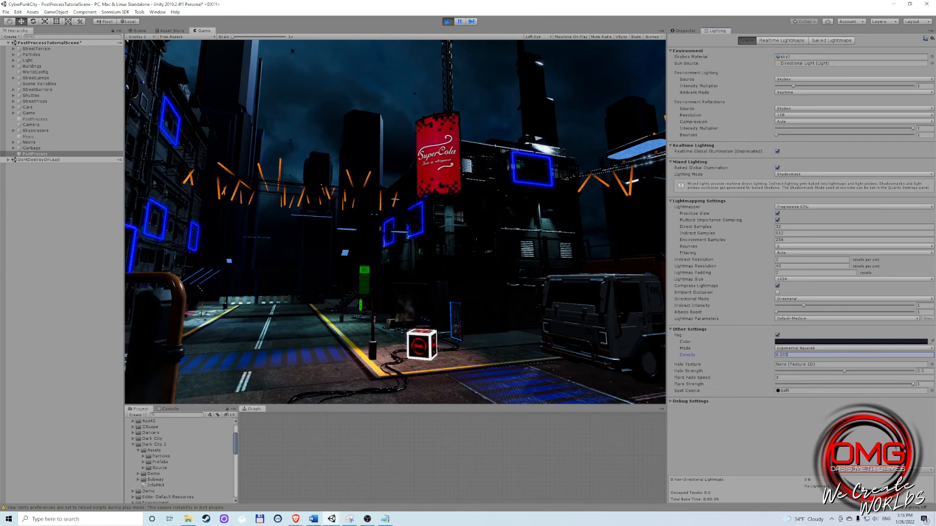
pyautogui.moveTo(789, 354); pyautogui.dragTo(785, 355)
pyautogui.write('5')
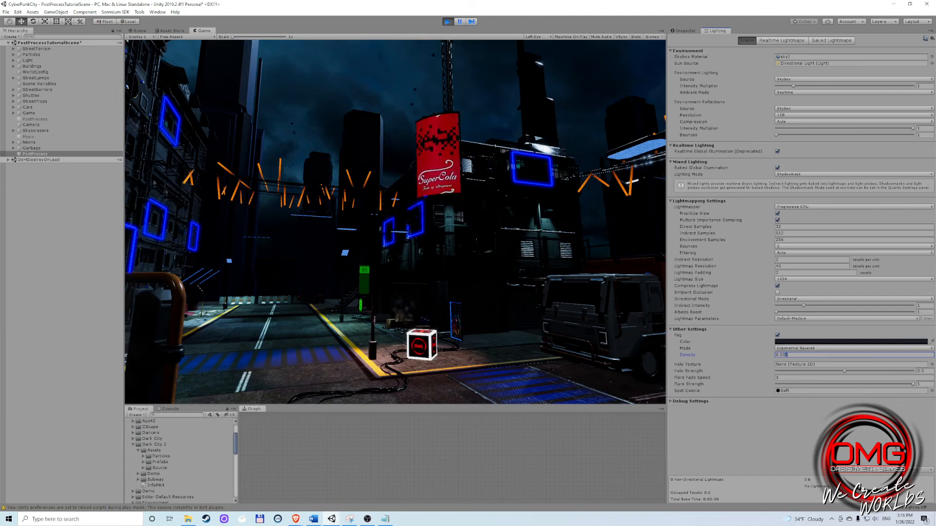
pyautogui.moveTo(785, 355); pyautogui.dragTo(782, 354)
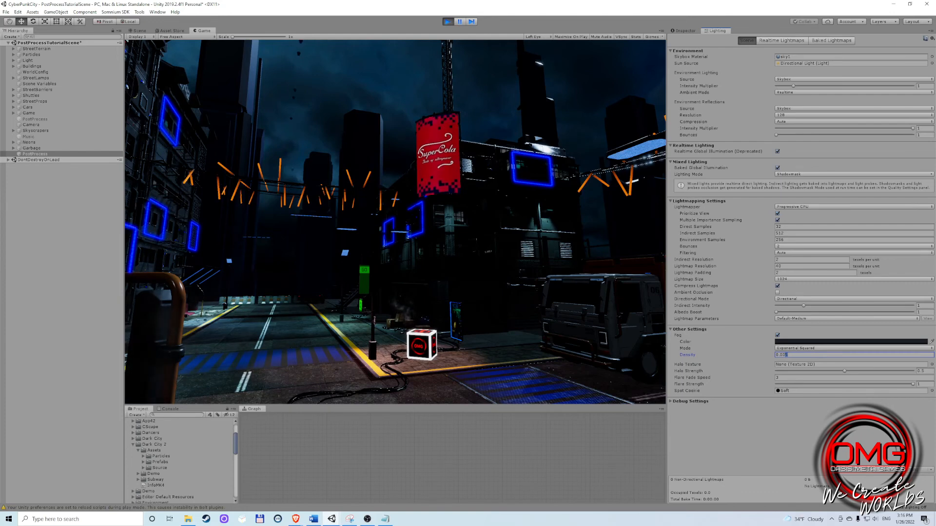
pyautogui.write('1')
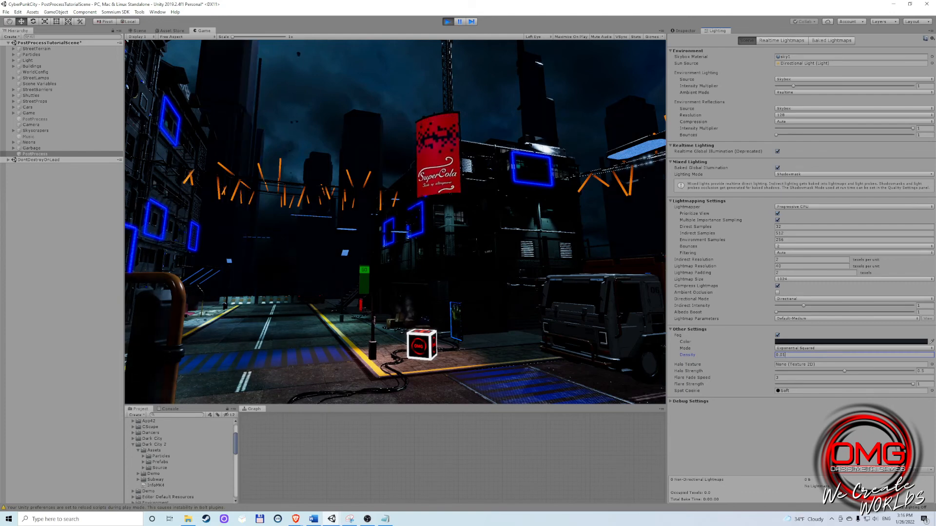
# Raise the fog density gradually through 0.02, 0.03 and 0.035 to 0.05
pyautogui.press('BackSpace')
pyautogui.write('2')
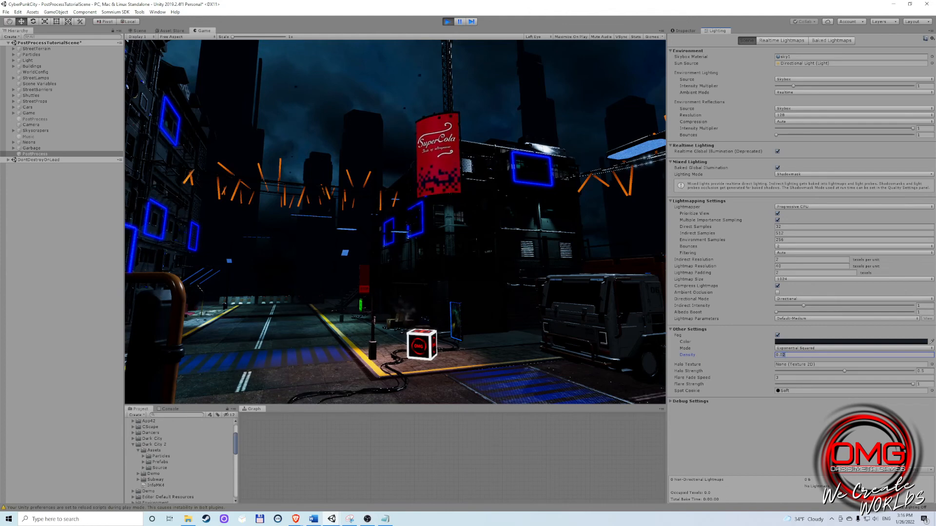
pyautogui.press('BackSpace')
pyautogui.write('3')
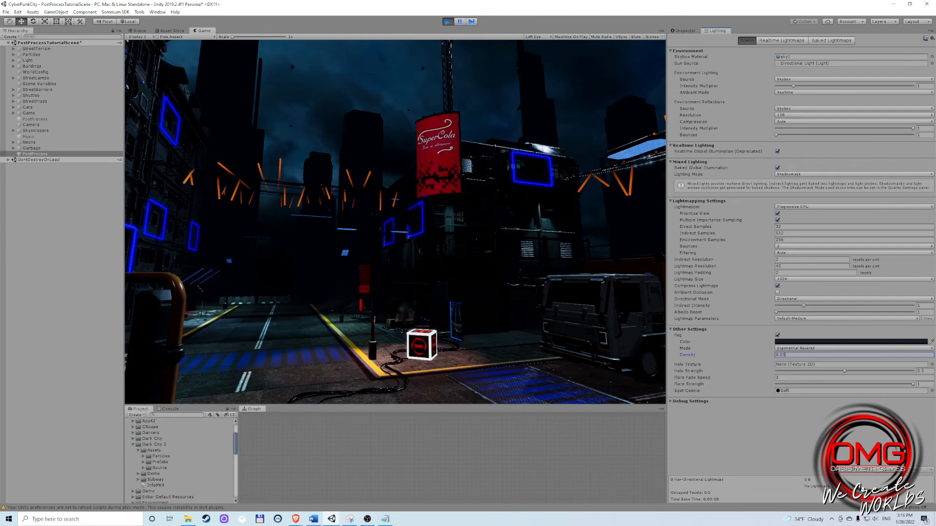
pyautogui.write('5')
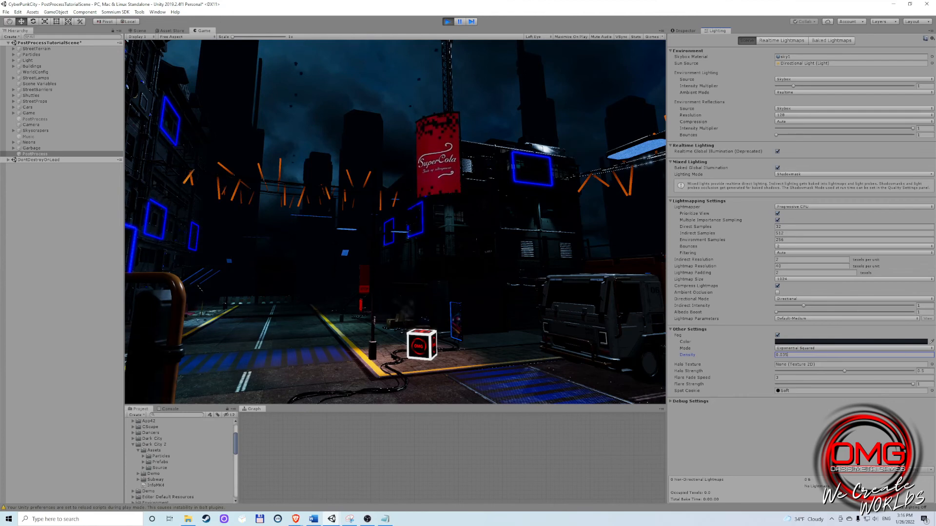
pyautogui.press('BackSpace')
pyautogui.press('BackSpace')
pyautogui.write('5')
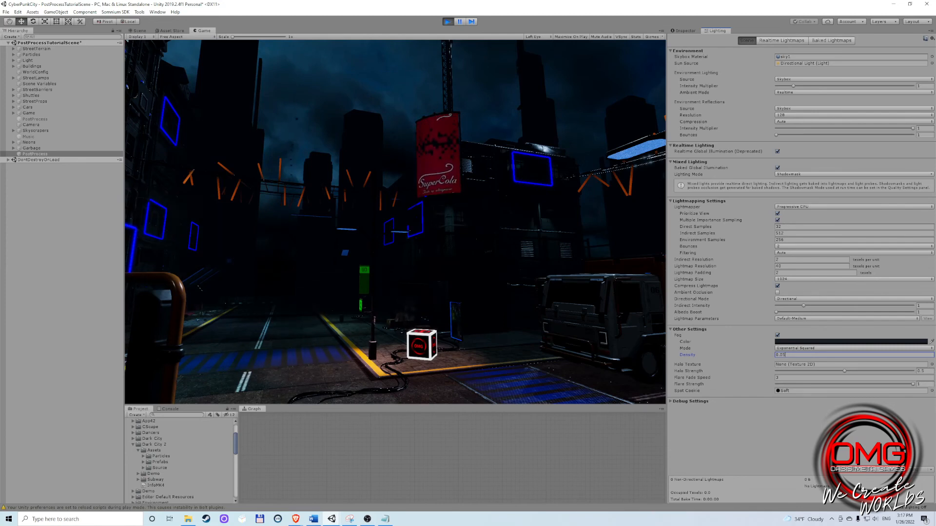
# Try heavier fog densities between 0.07 and 0.2, including 0.1, and return the density to 0.05
pyautogui.write('0.1')
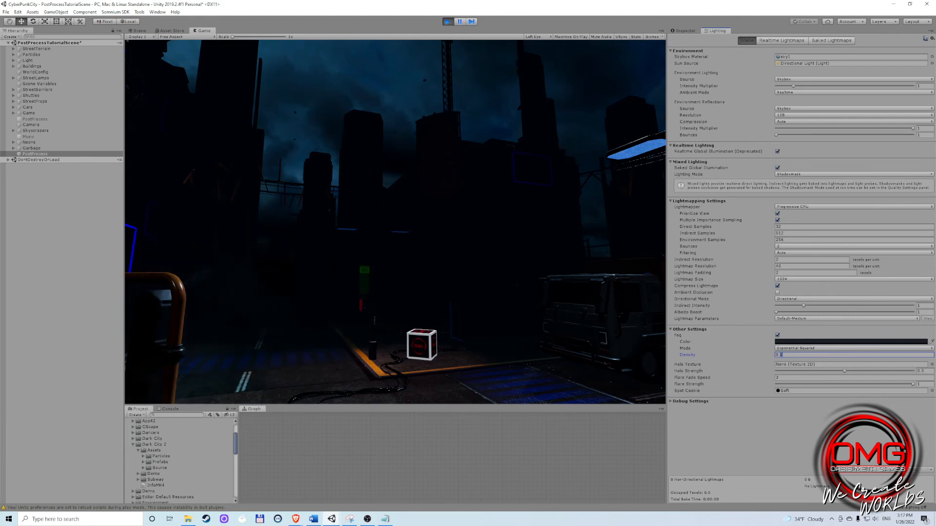
pyautogui.press('BackSpace')
pyautogui.write('07')
pyautogui.press('BackSpace')
pyautogui.write('8')
pyautogui.press('BackSpace')
pyautogui.press('BackSpace')
pyautogui.write('1')
pyautogui.press('BackSpace')
pyautogui.write('2')
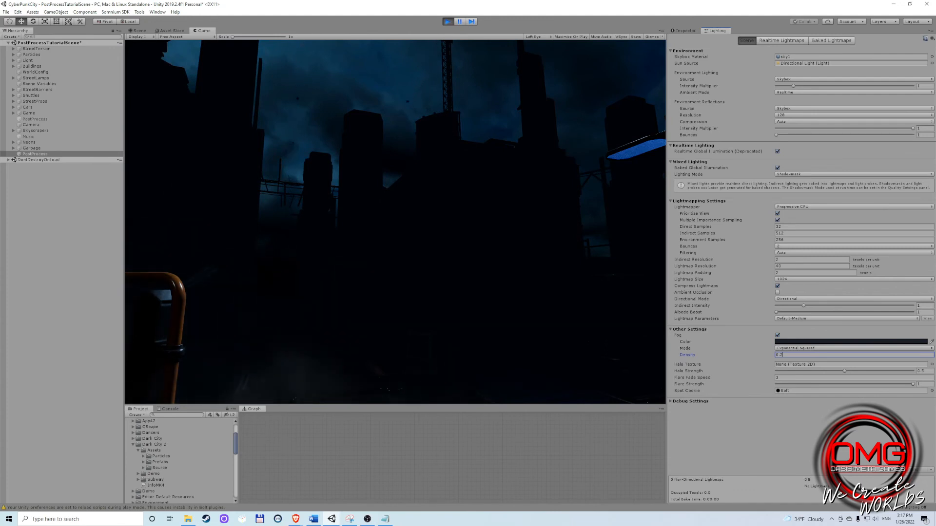
pyautogui.press('BackSpace')
pyautogui.write('1')
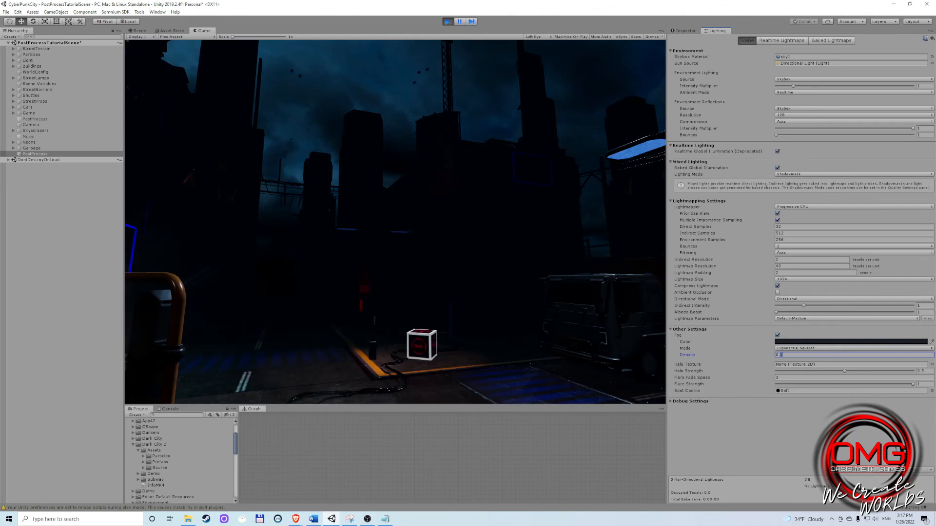
pyautogui.press('BackSpace')
pyautogui.write('05')
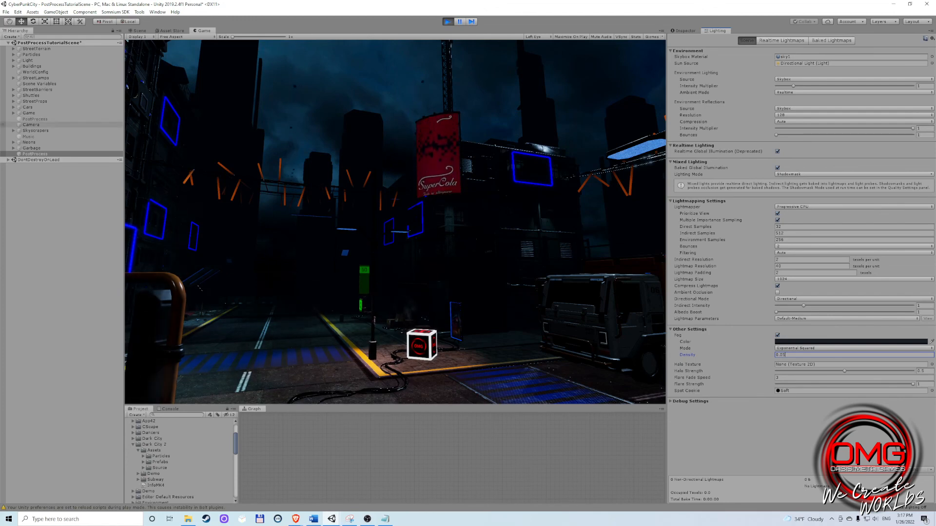
# Review the PostProcess volume's Color Grading and Bloom overrides and the Camera's Post Process Layer settings
pyautogui.click(35, 154)
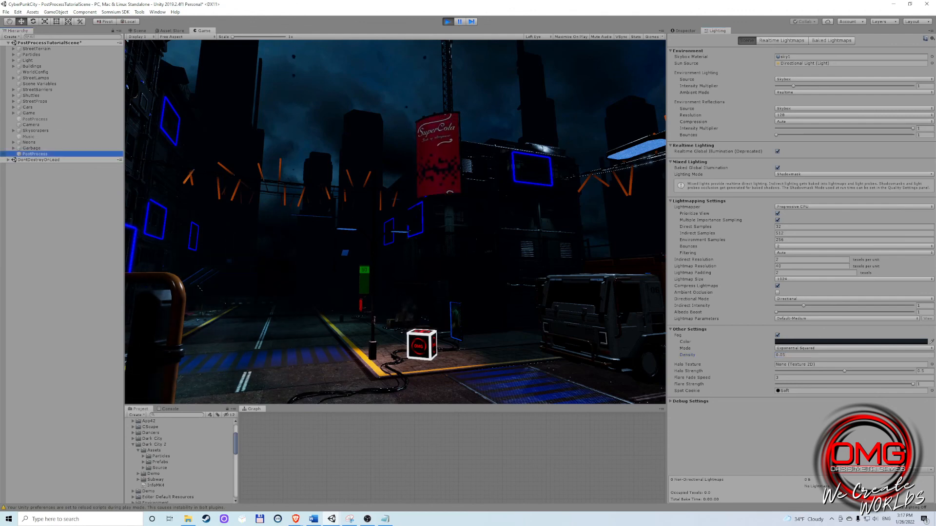
pyautogui.click(685, 31)
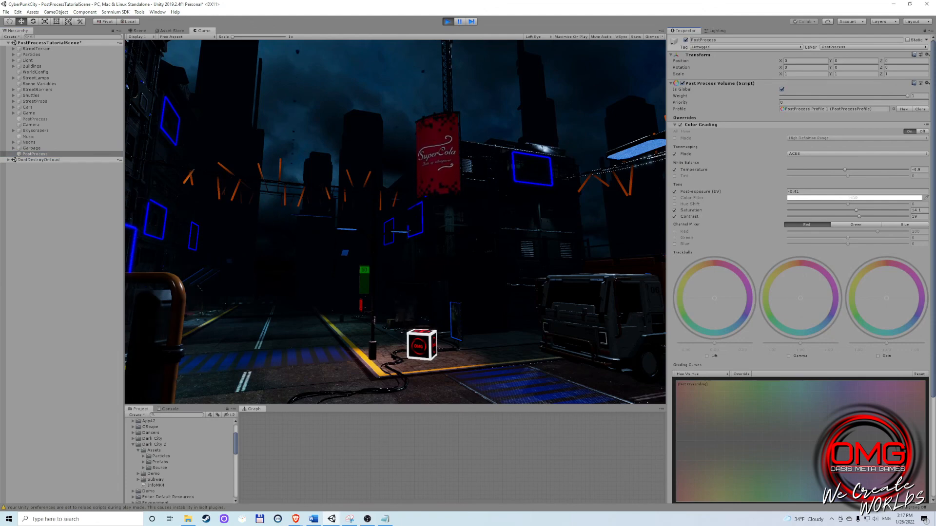
pyautogui.scroll(-5, 799, 268)
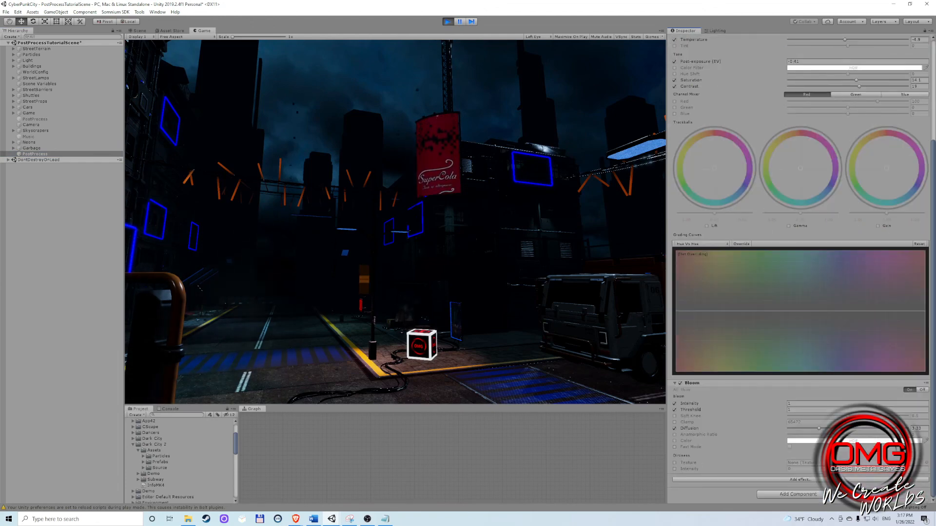
pyautogui.scroll(5, 800, 268)
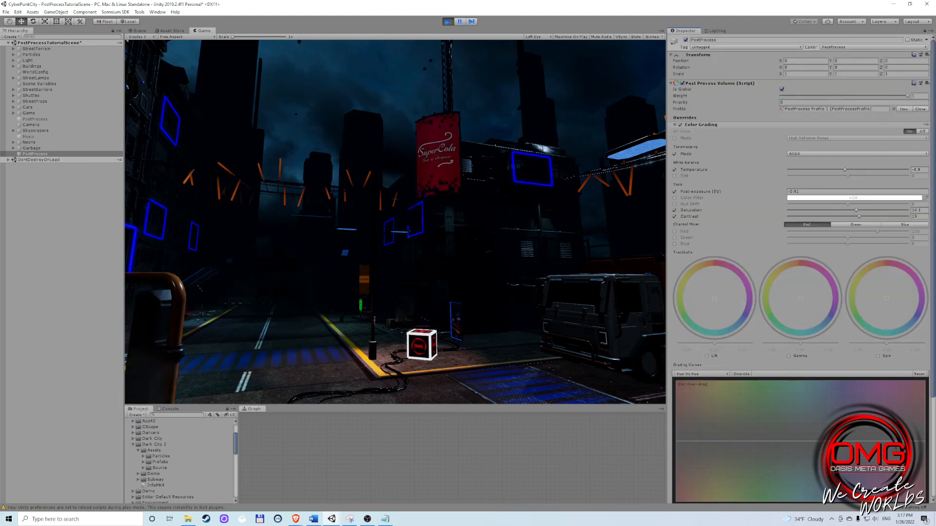
pyautogui.click(31, 125)
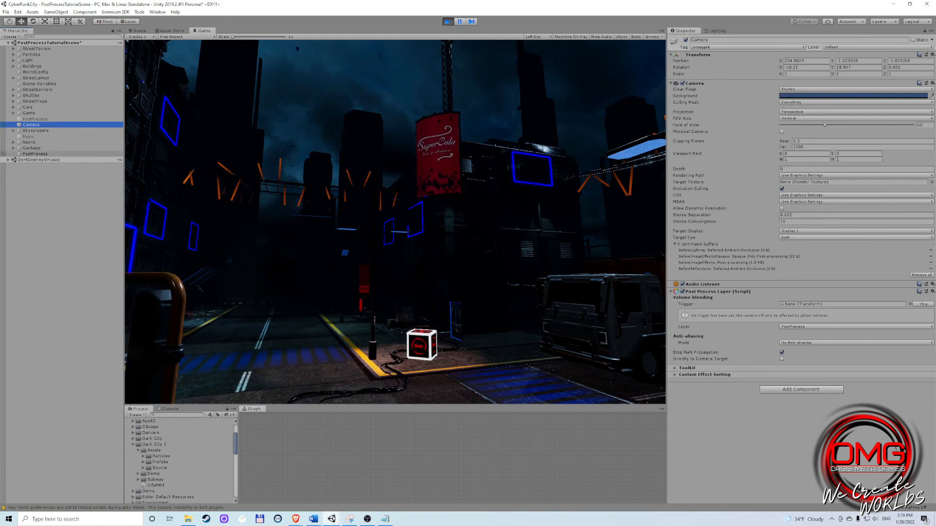
pyautogui.click(35, 155)
pyautogui.click(31, 125)
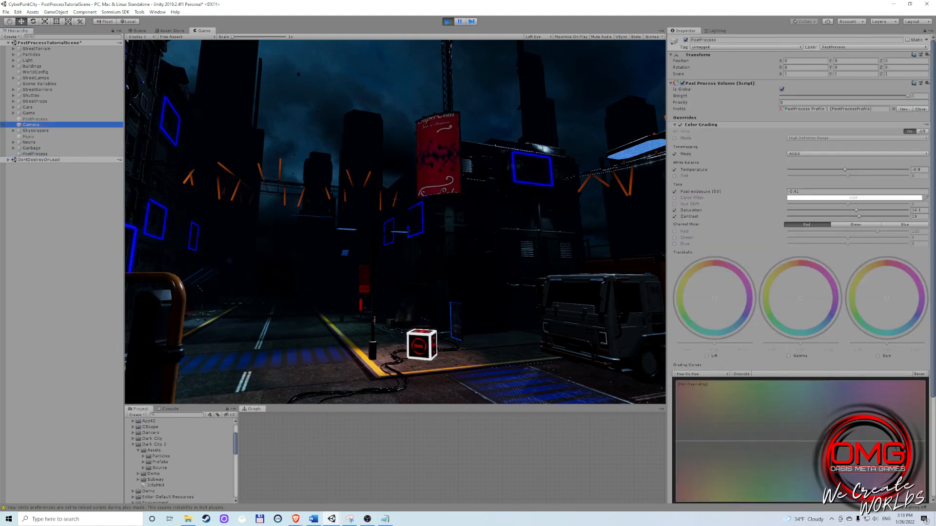